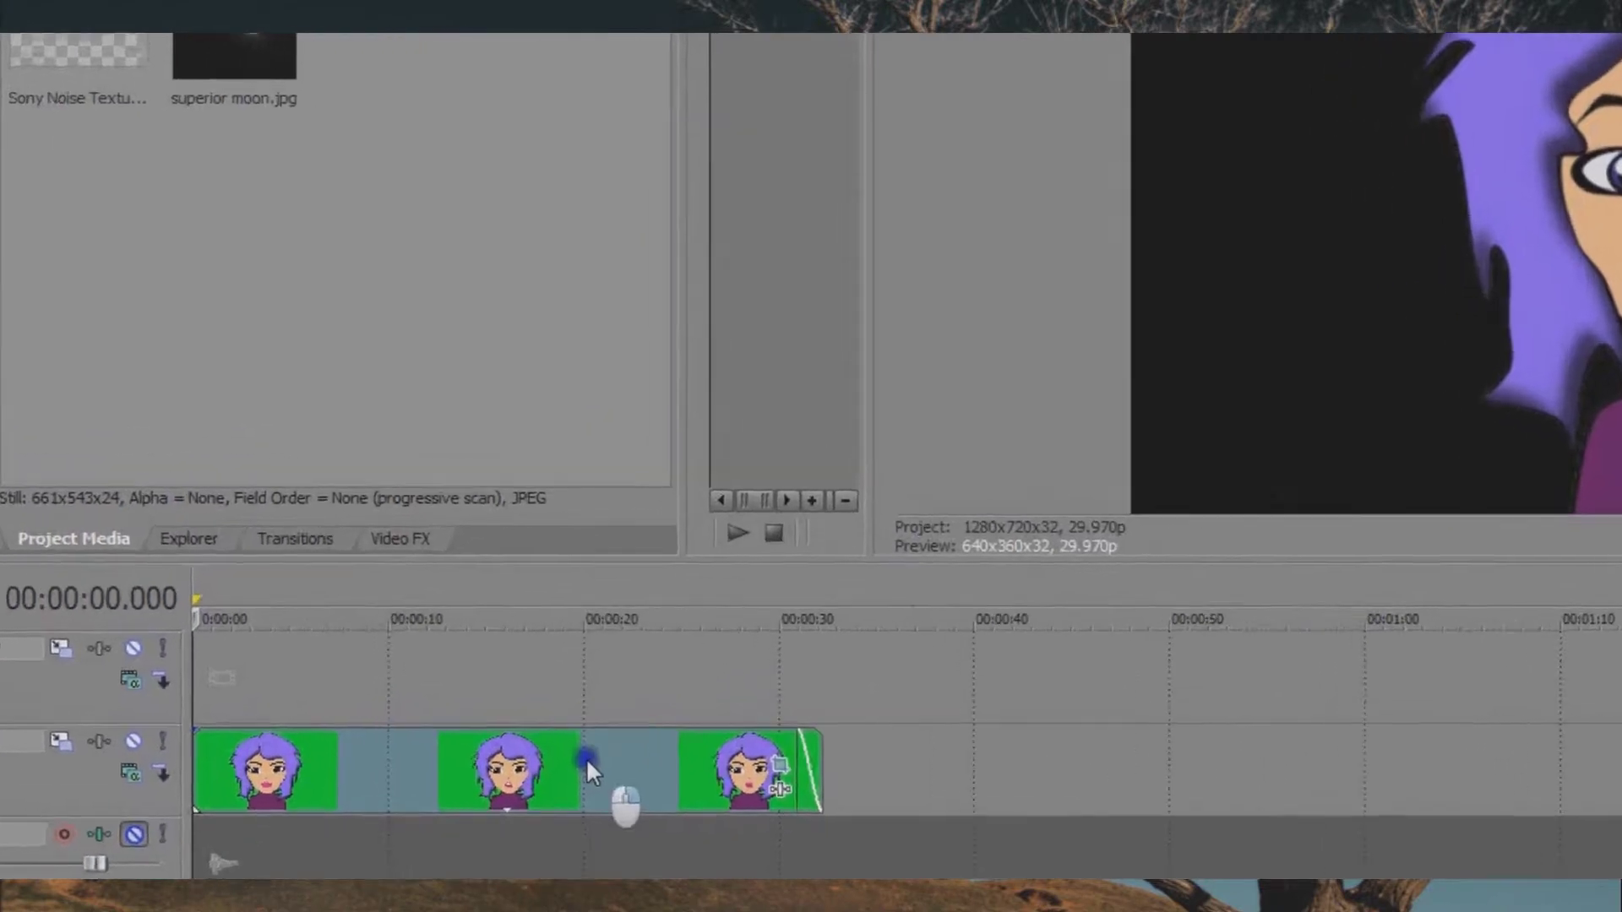
Bring up the effect options menu for the green-screen girl clip on the Video track
right_click(731, 683)
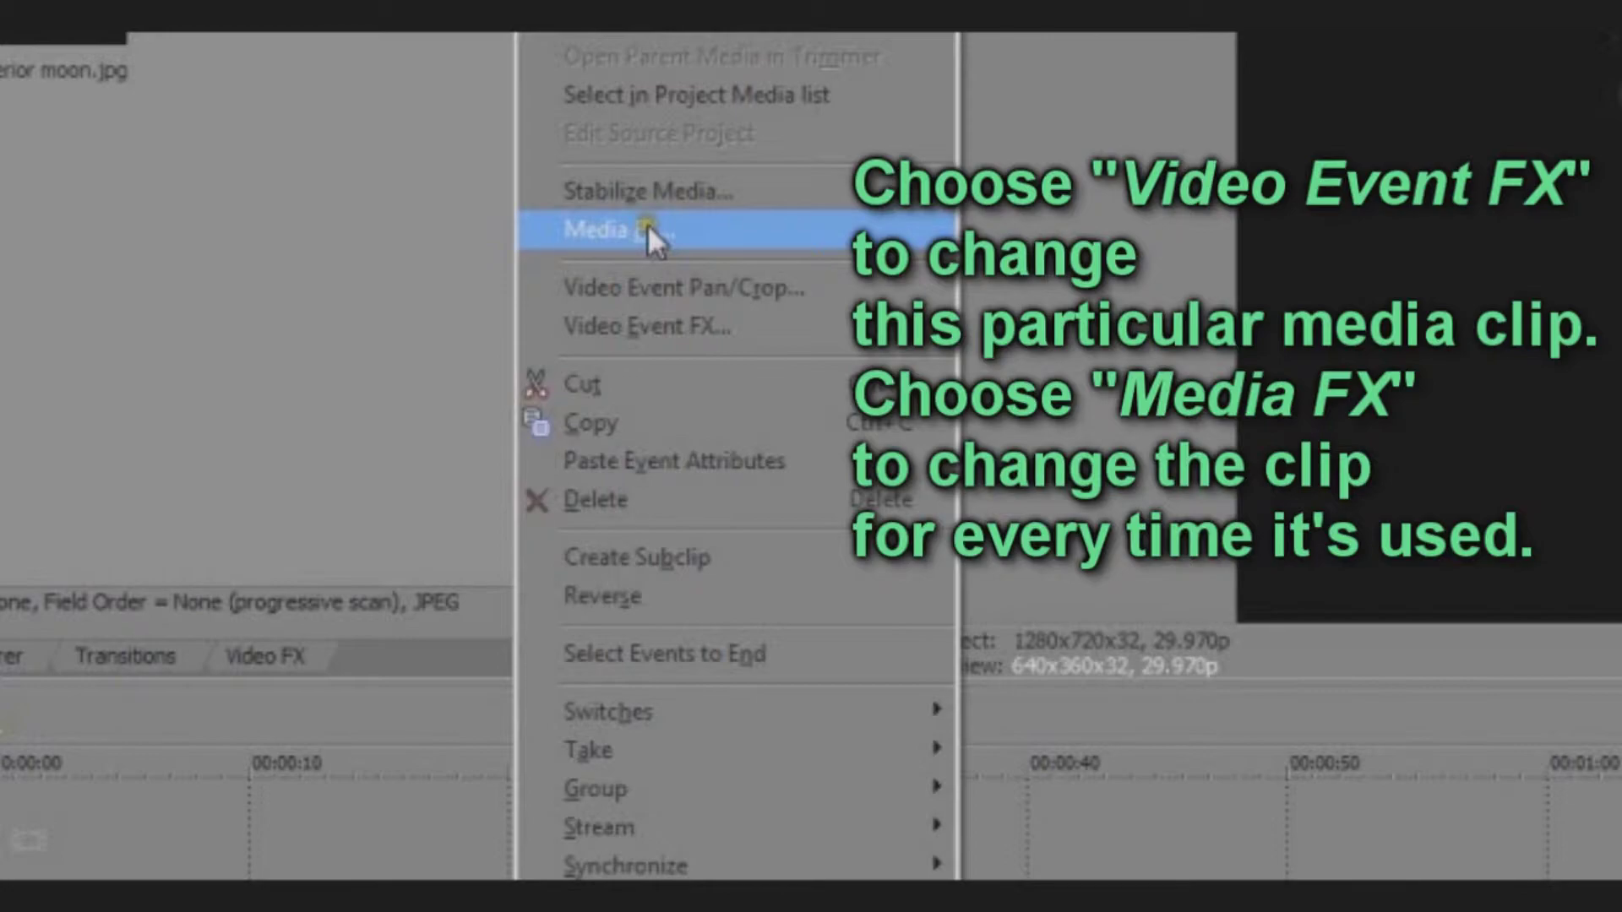
Apply Sony Chroma Keyer as a Media FX to the girl clip, turning its green backdrop black
click(647, 225)
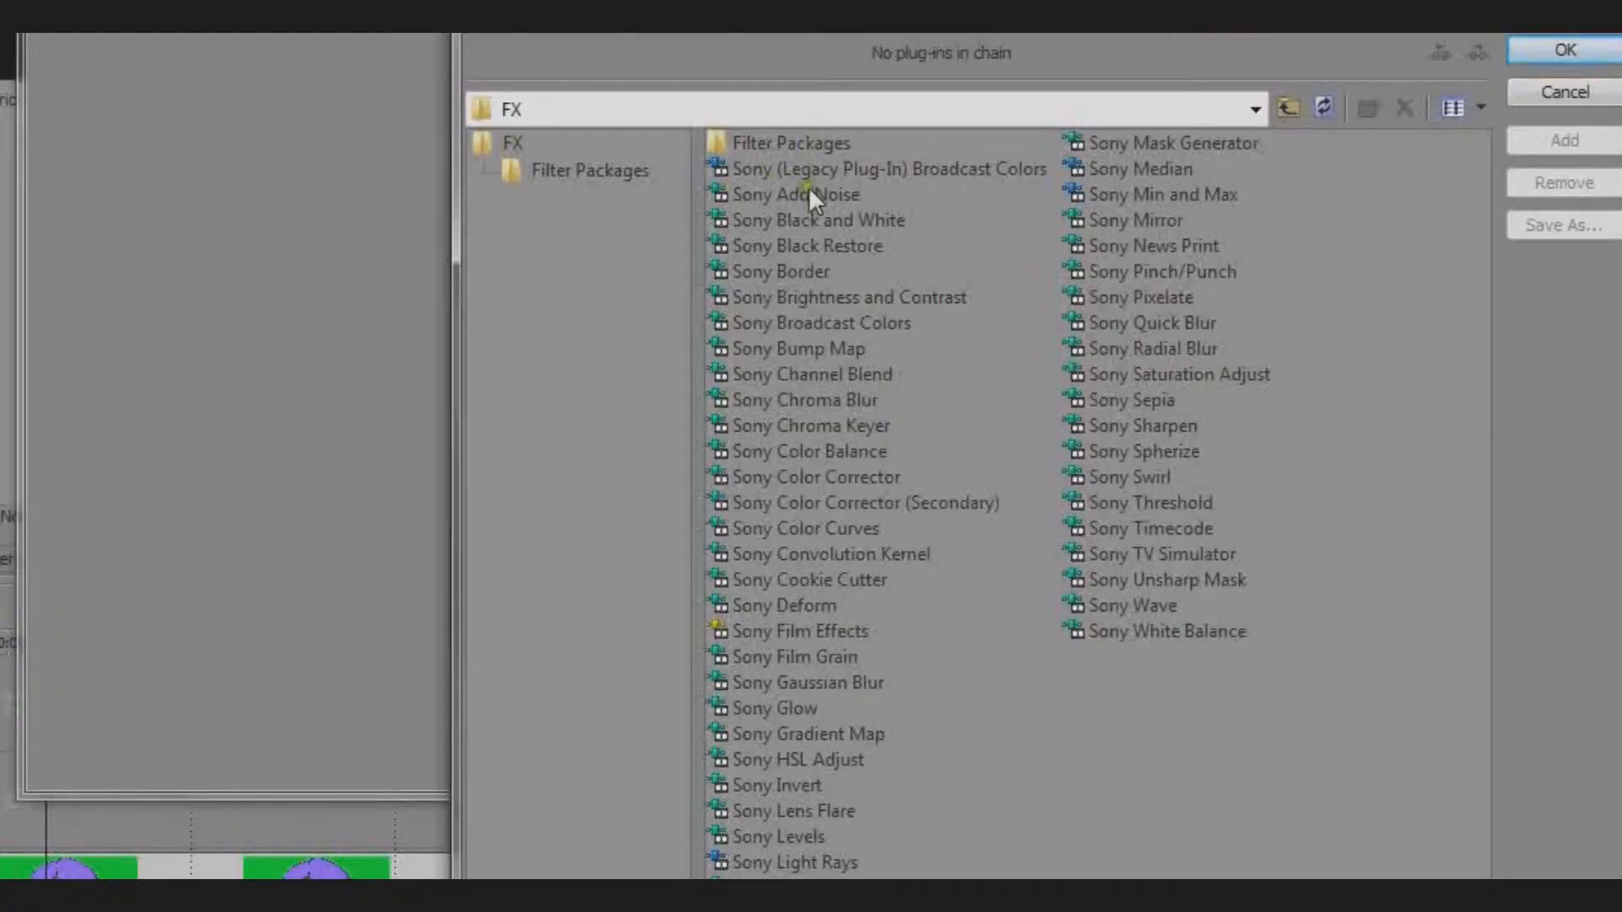
double_click(809, 425)
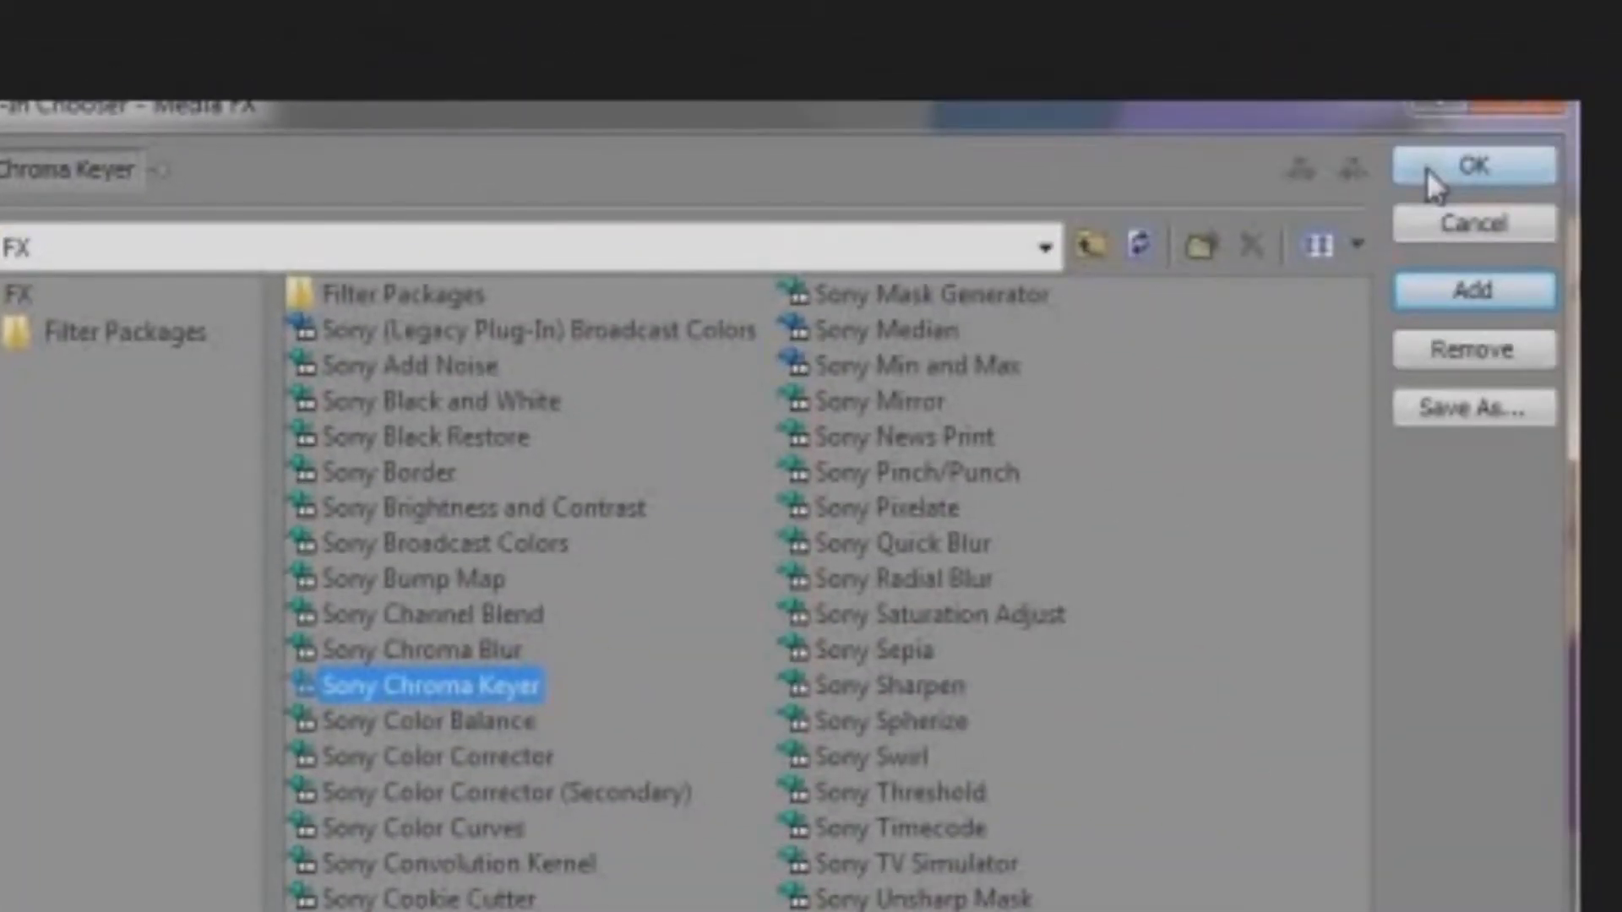
click(1426, 167)
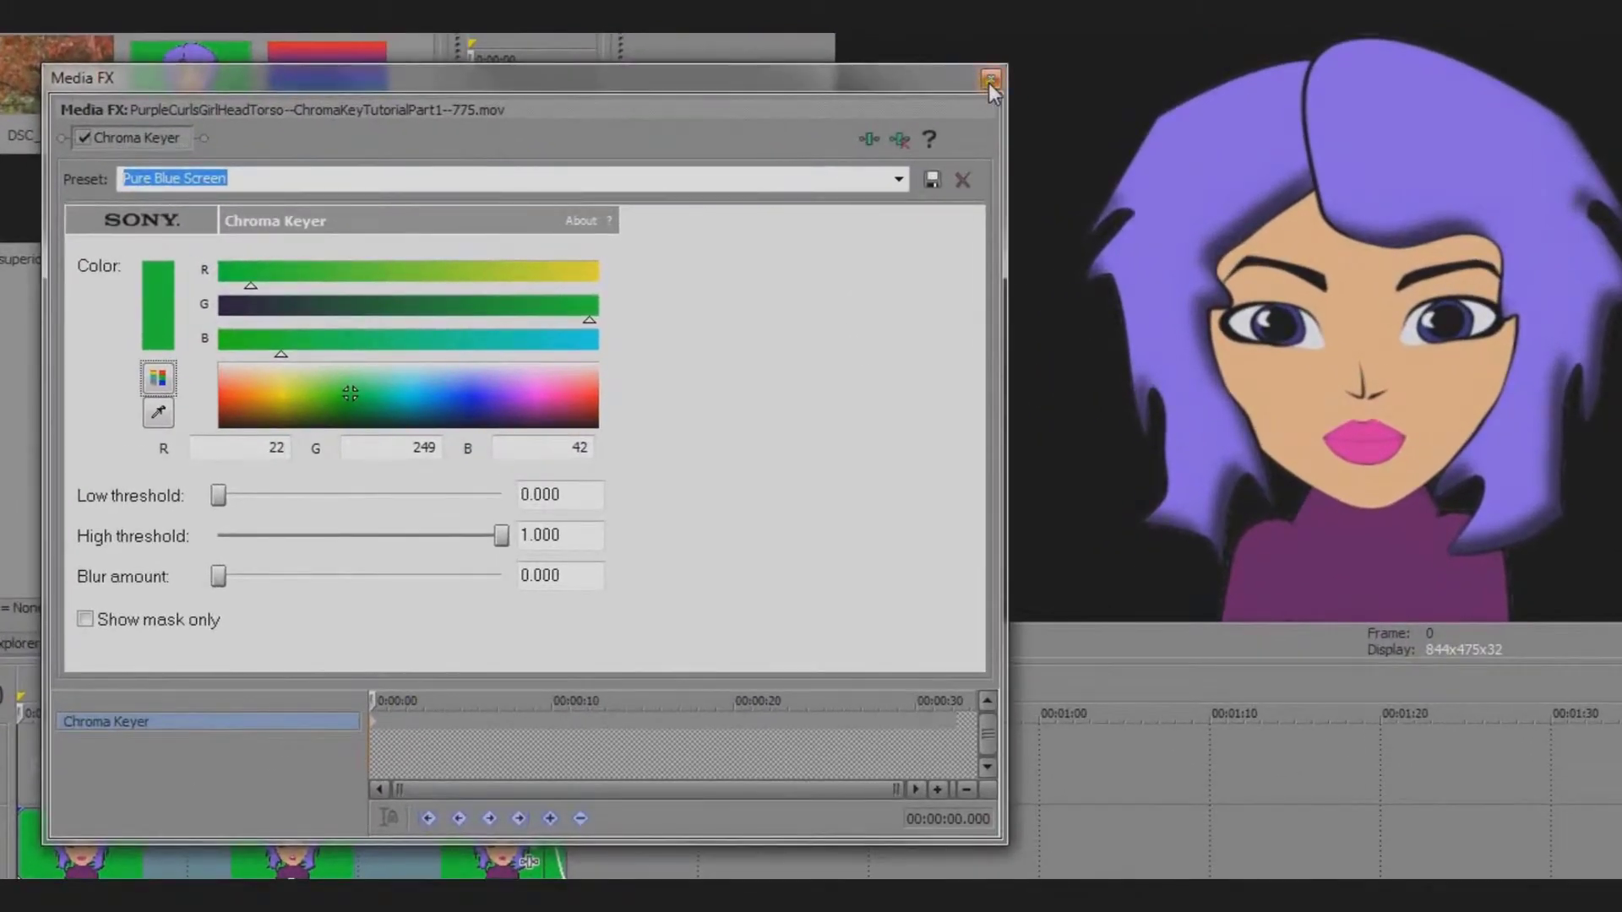
click(899, 180)
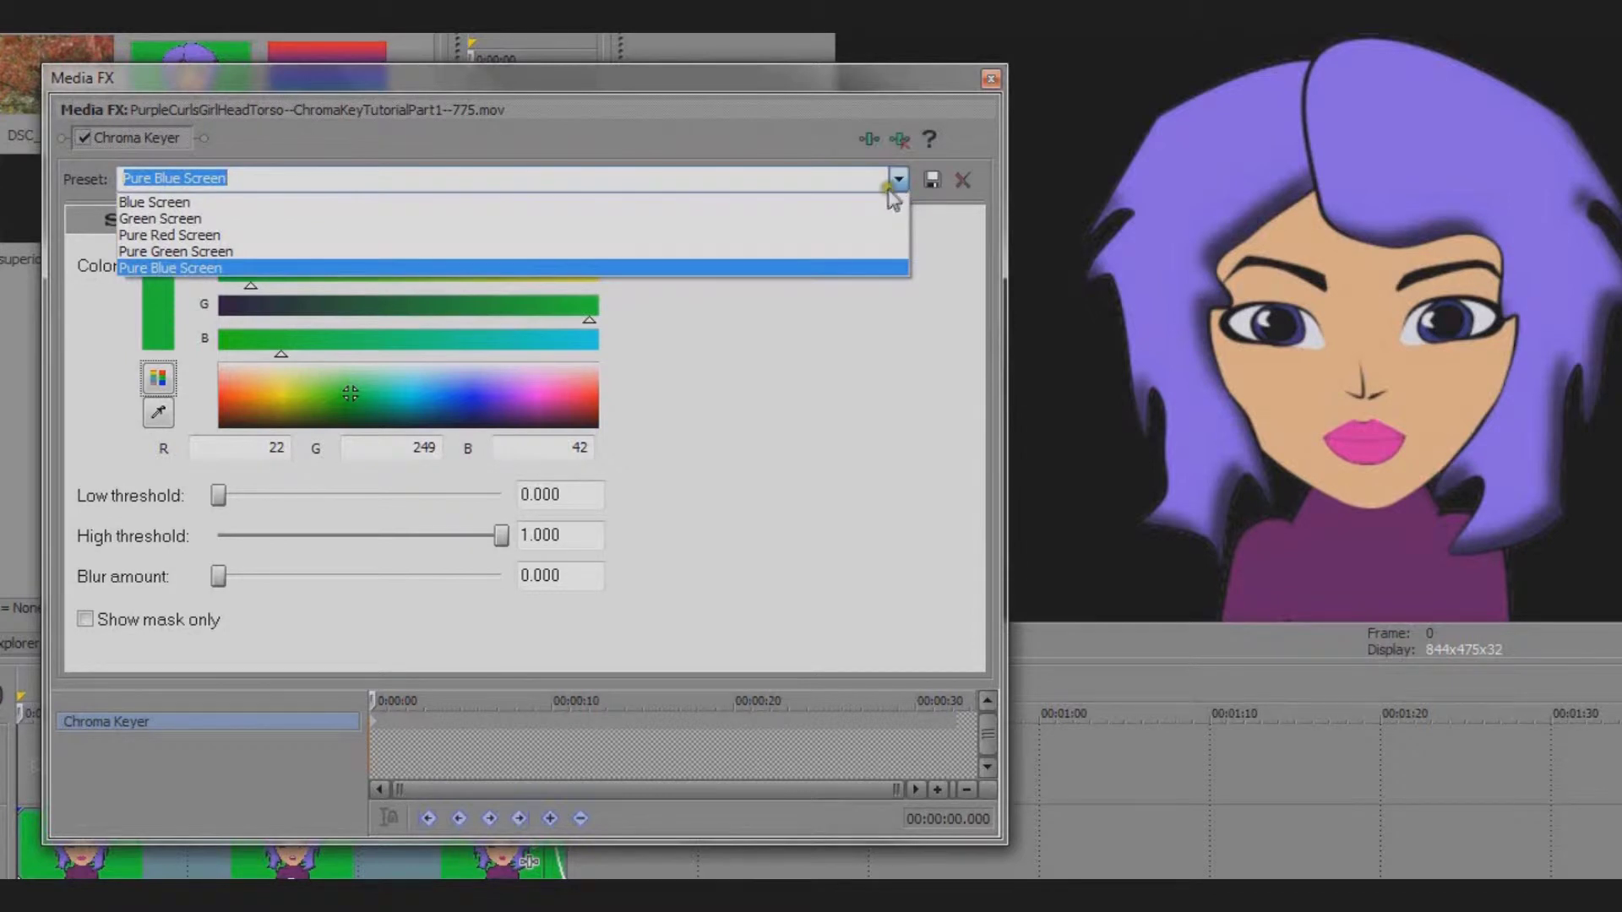
click(871, 206)
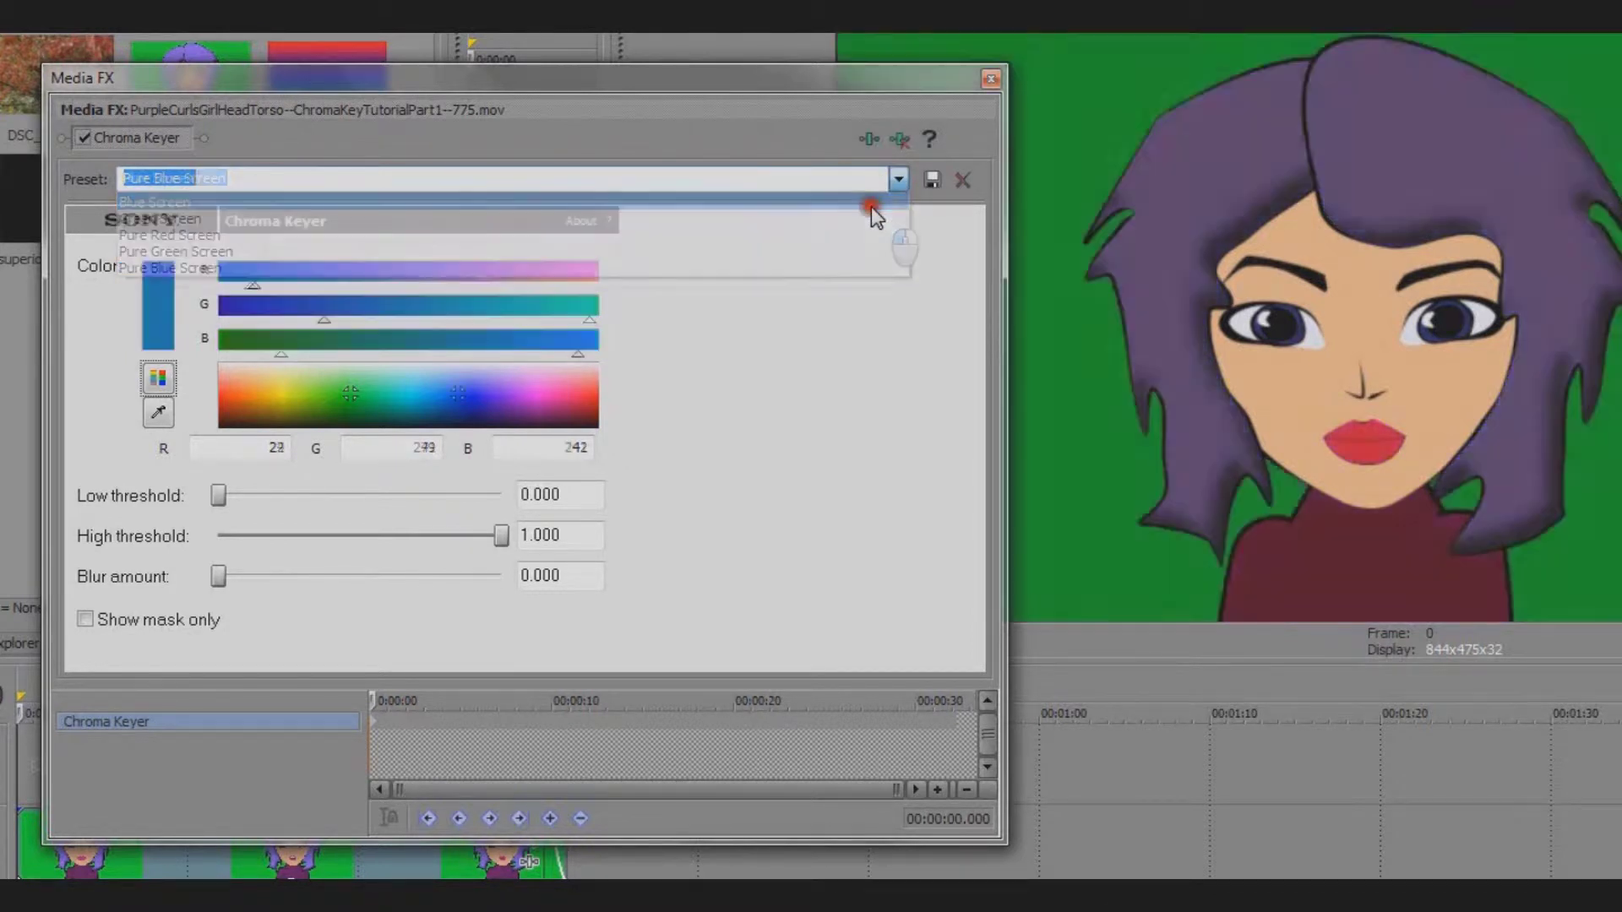
click(895, 181)
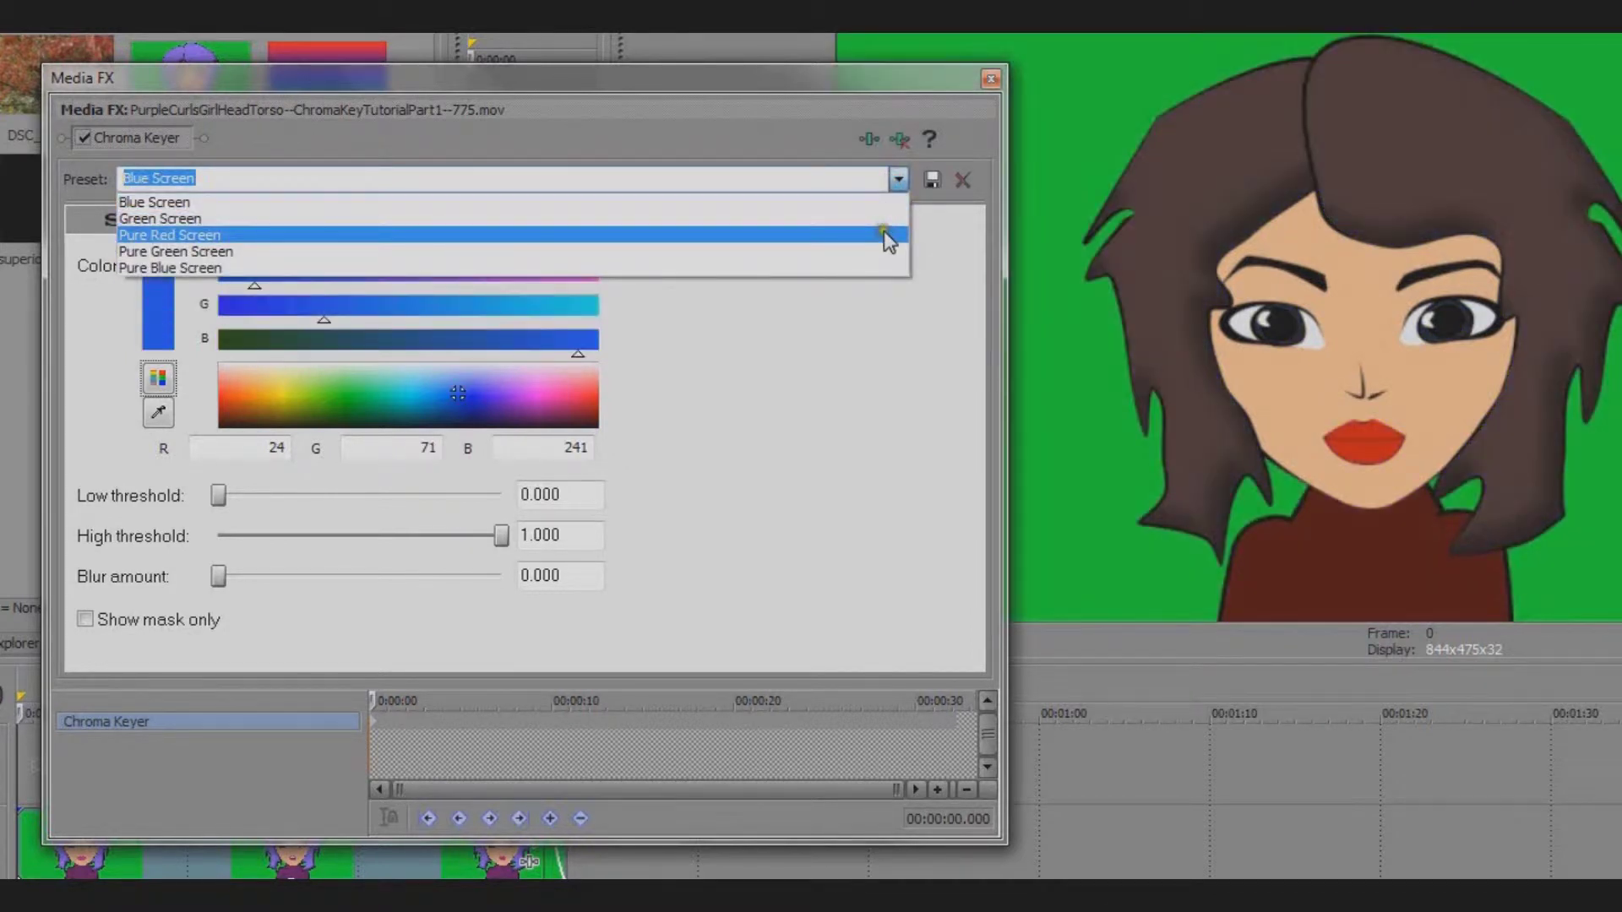
click(887, 218)
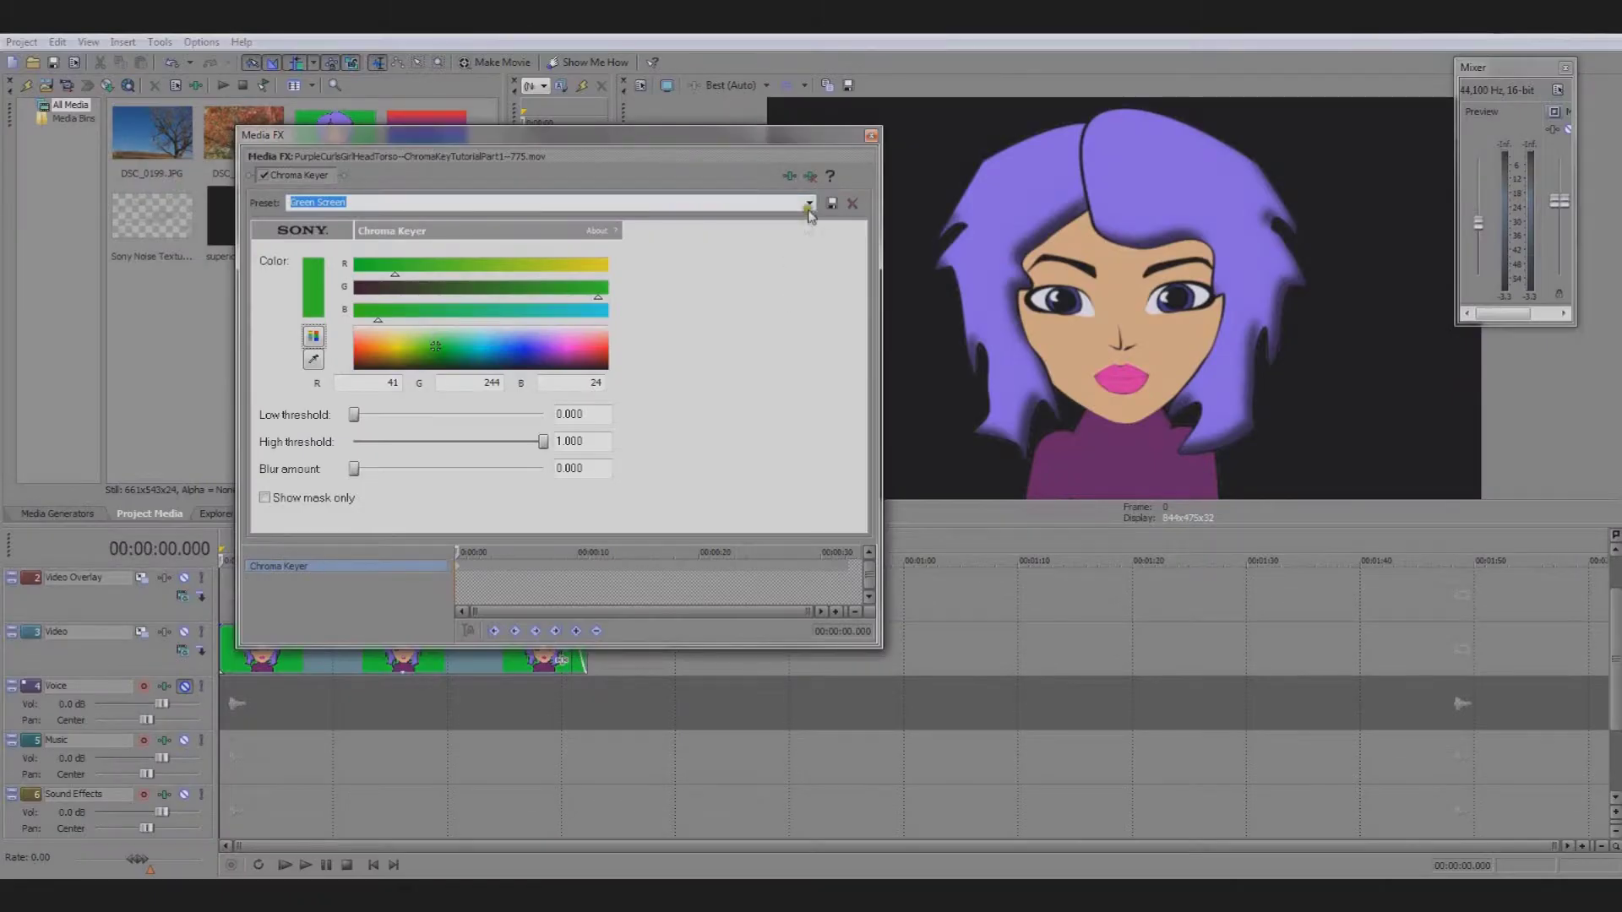
click(808, 205)
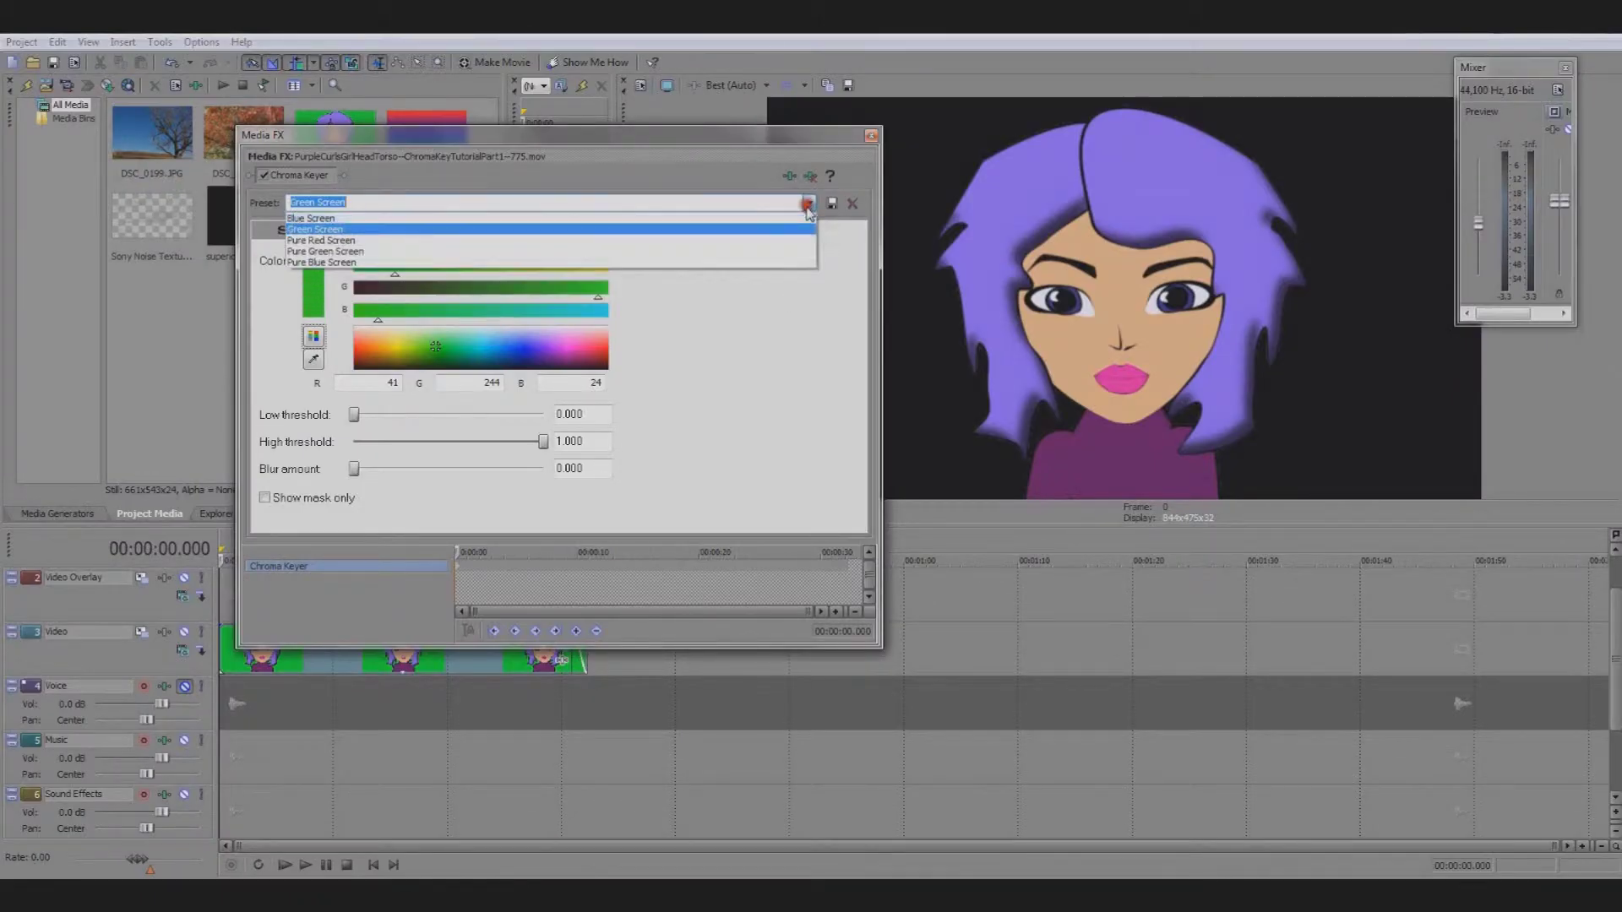
click(795, 253)
click(809, 204)
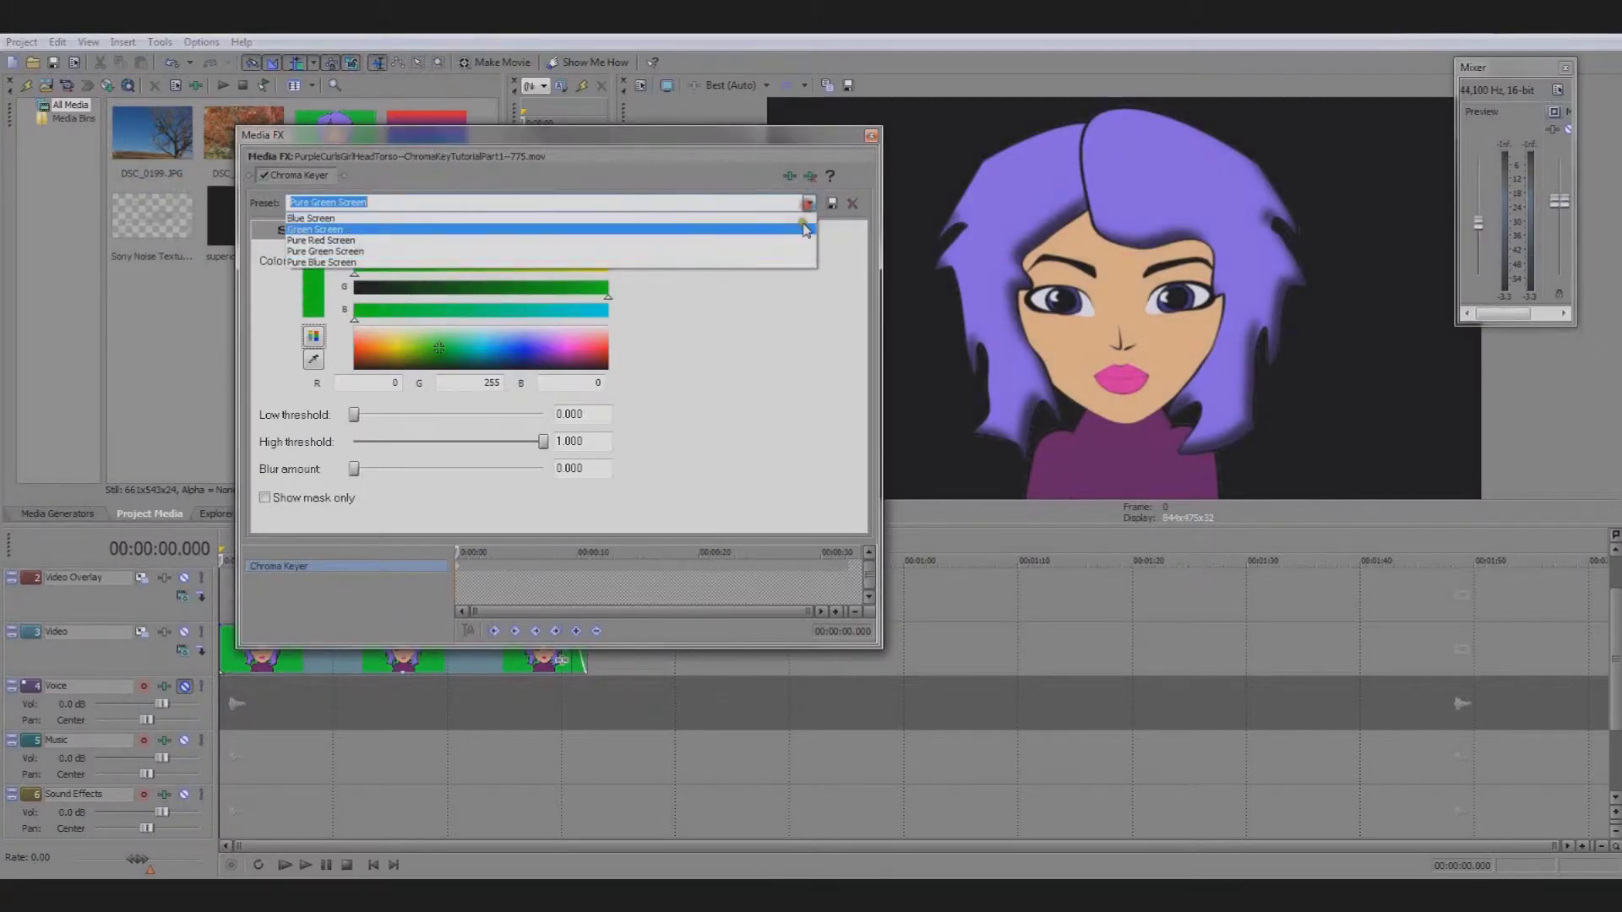
click(802, 262)
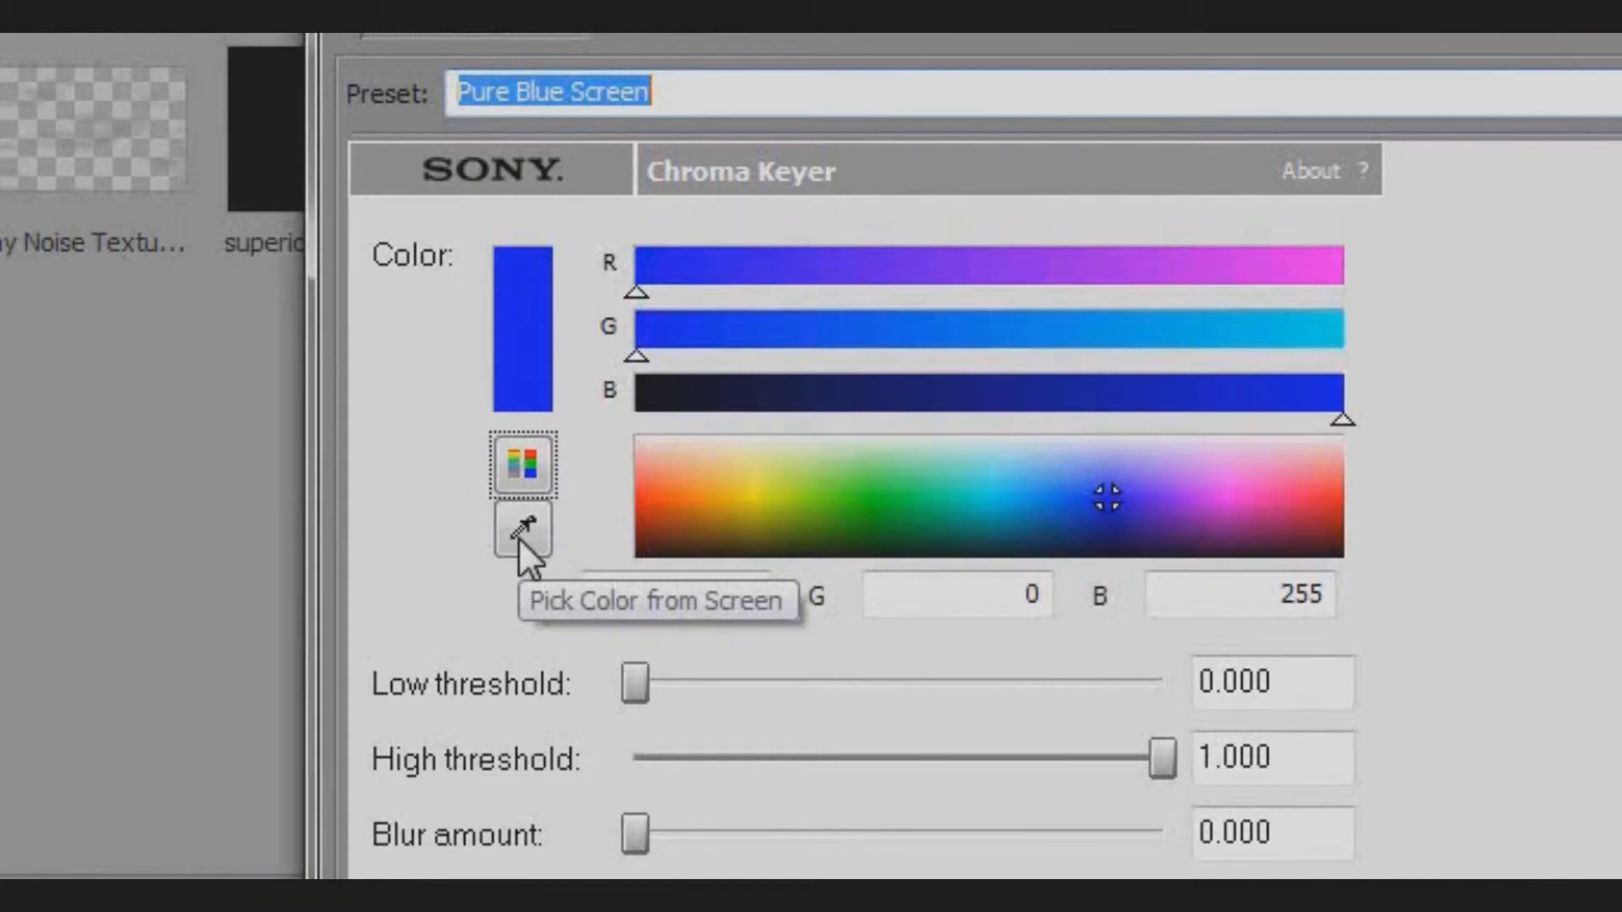
click(520, 532)
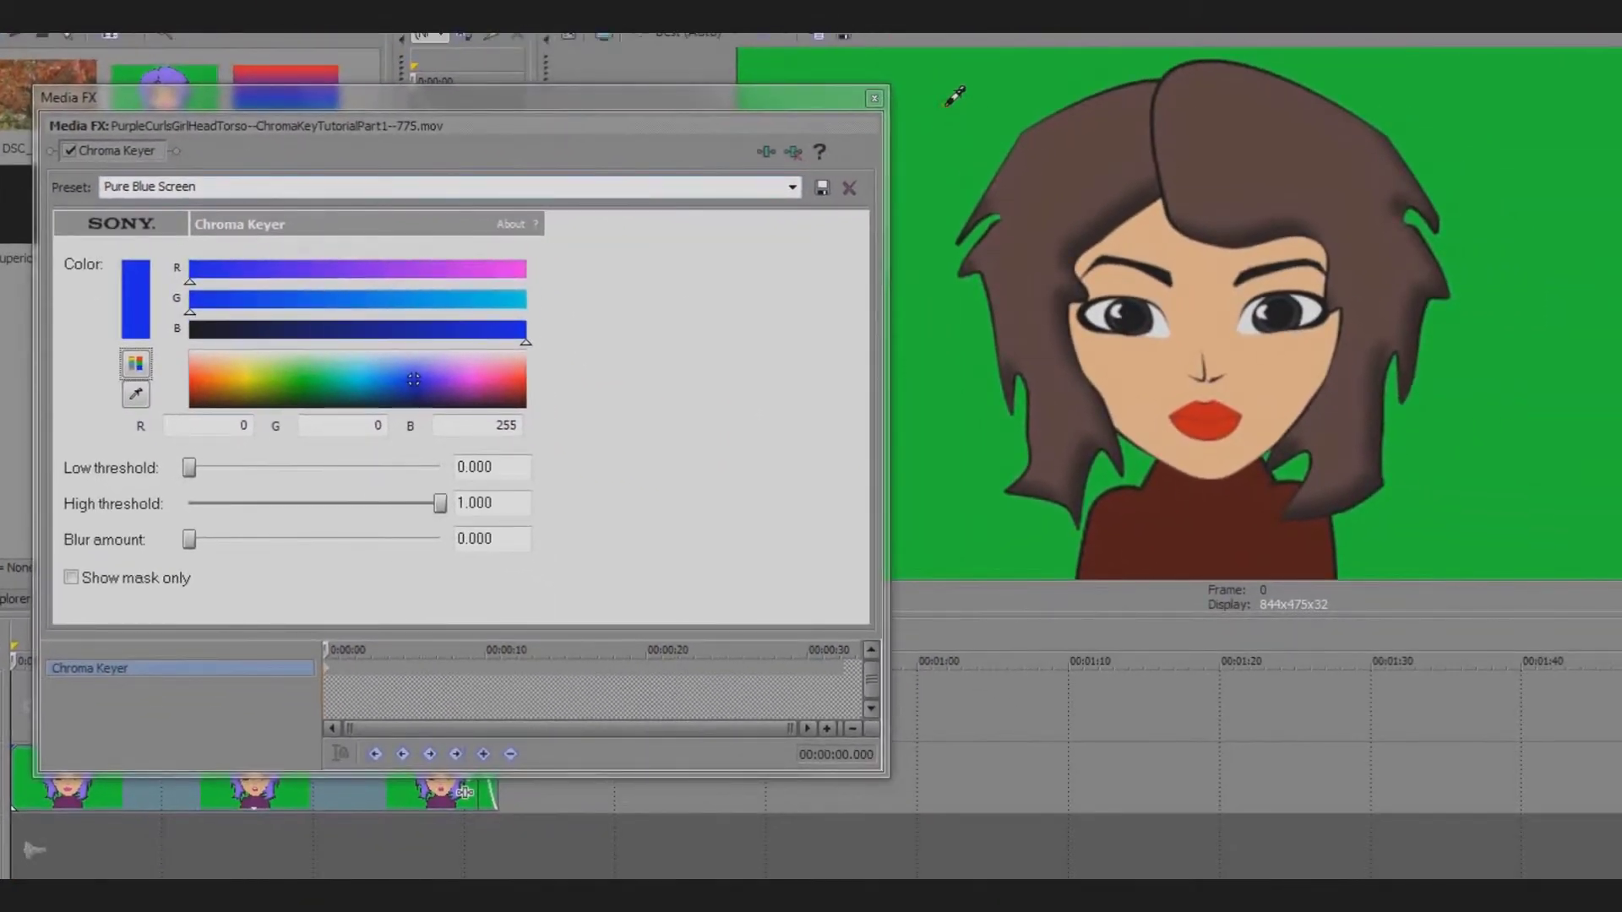
click(954, 96)
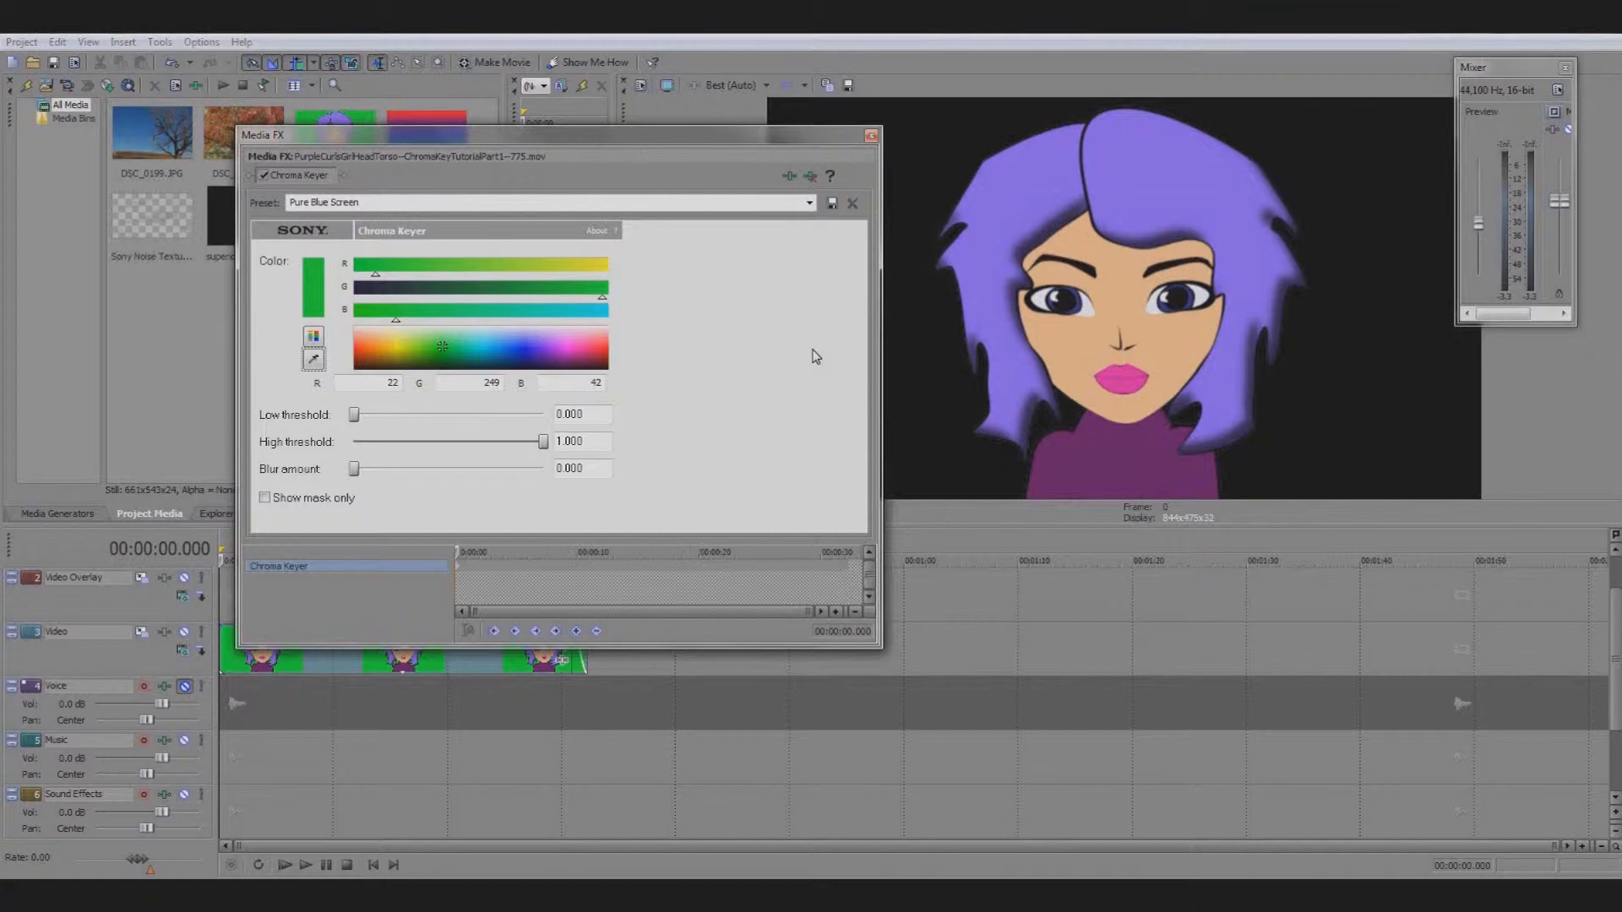
click(314, 360)
click(1010, 194)
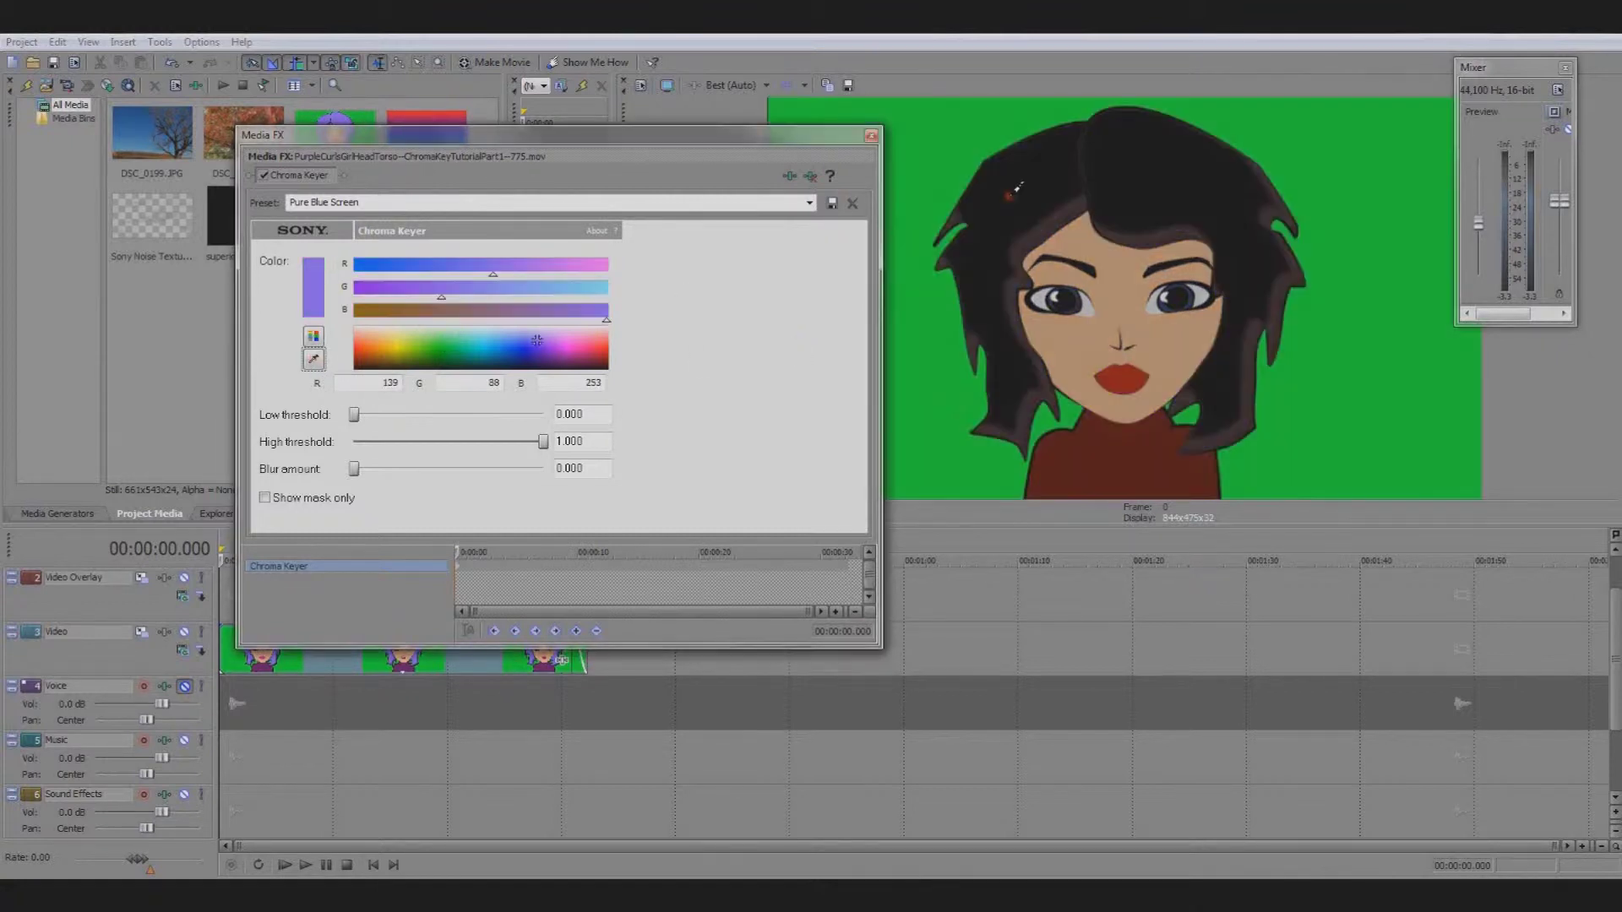
click(314, 361)
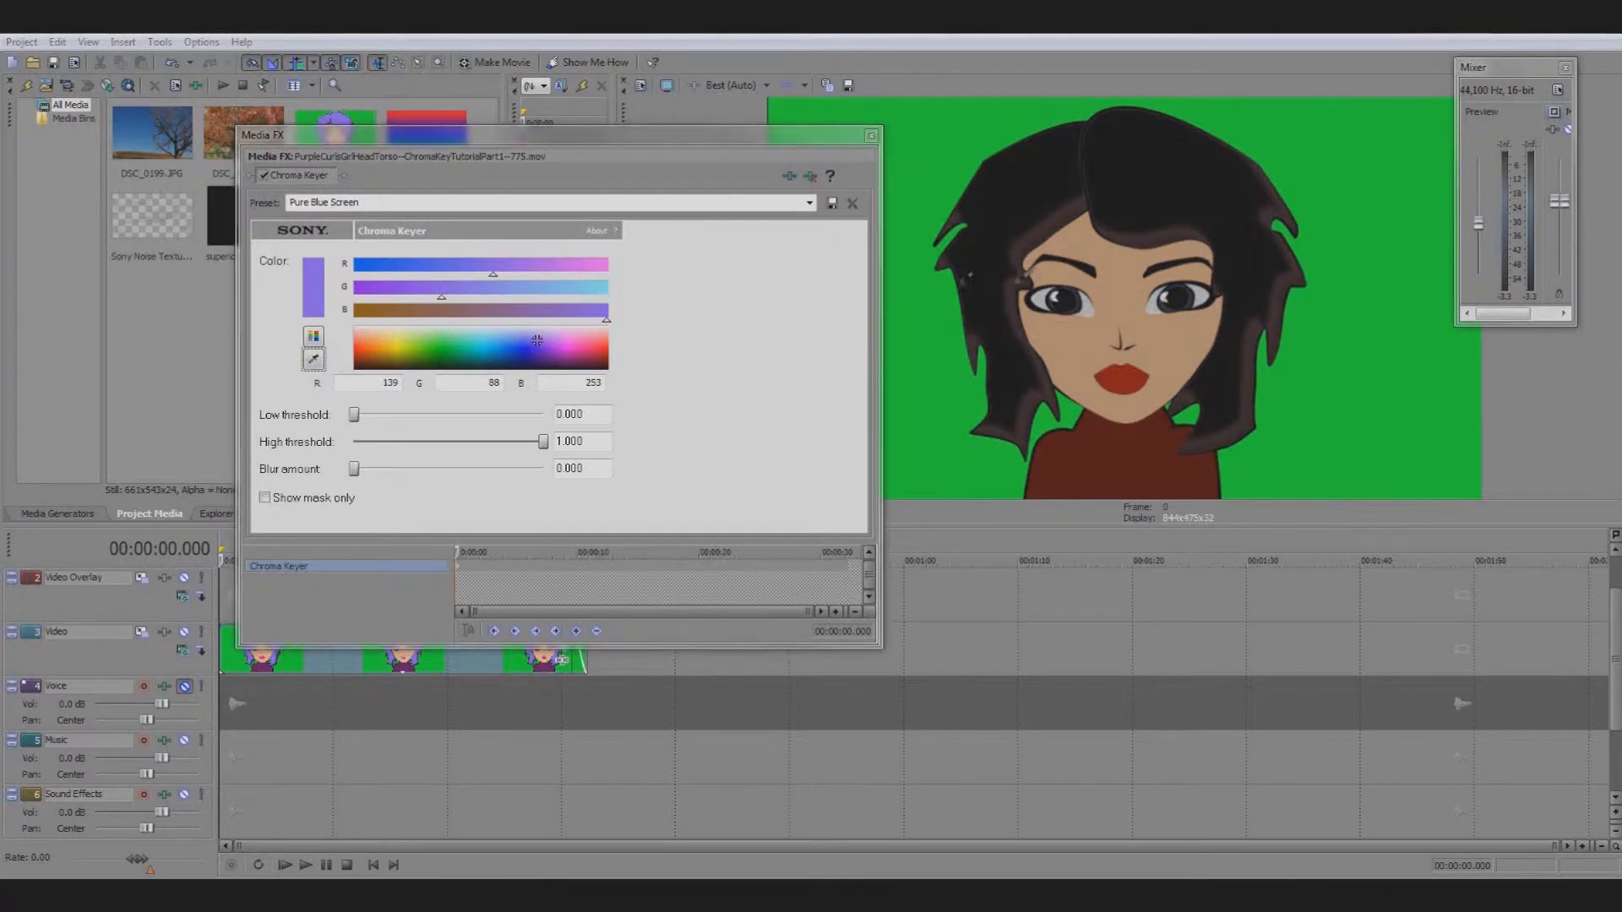
click(1073, 290)
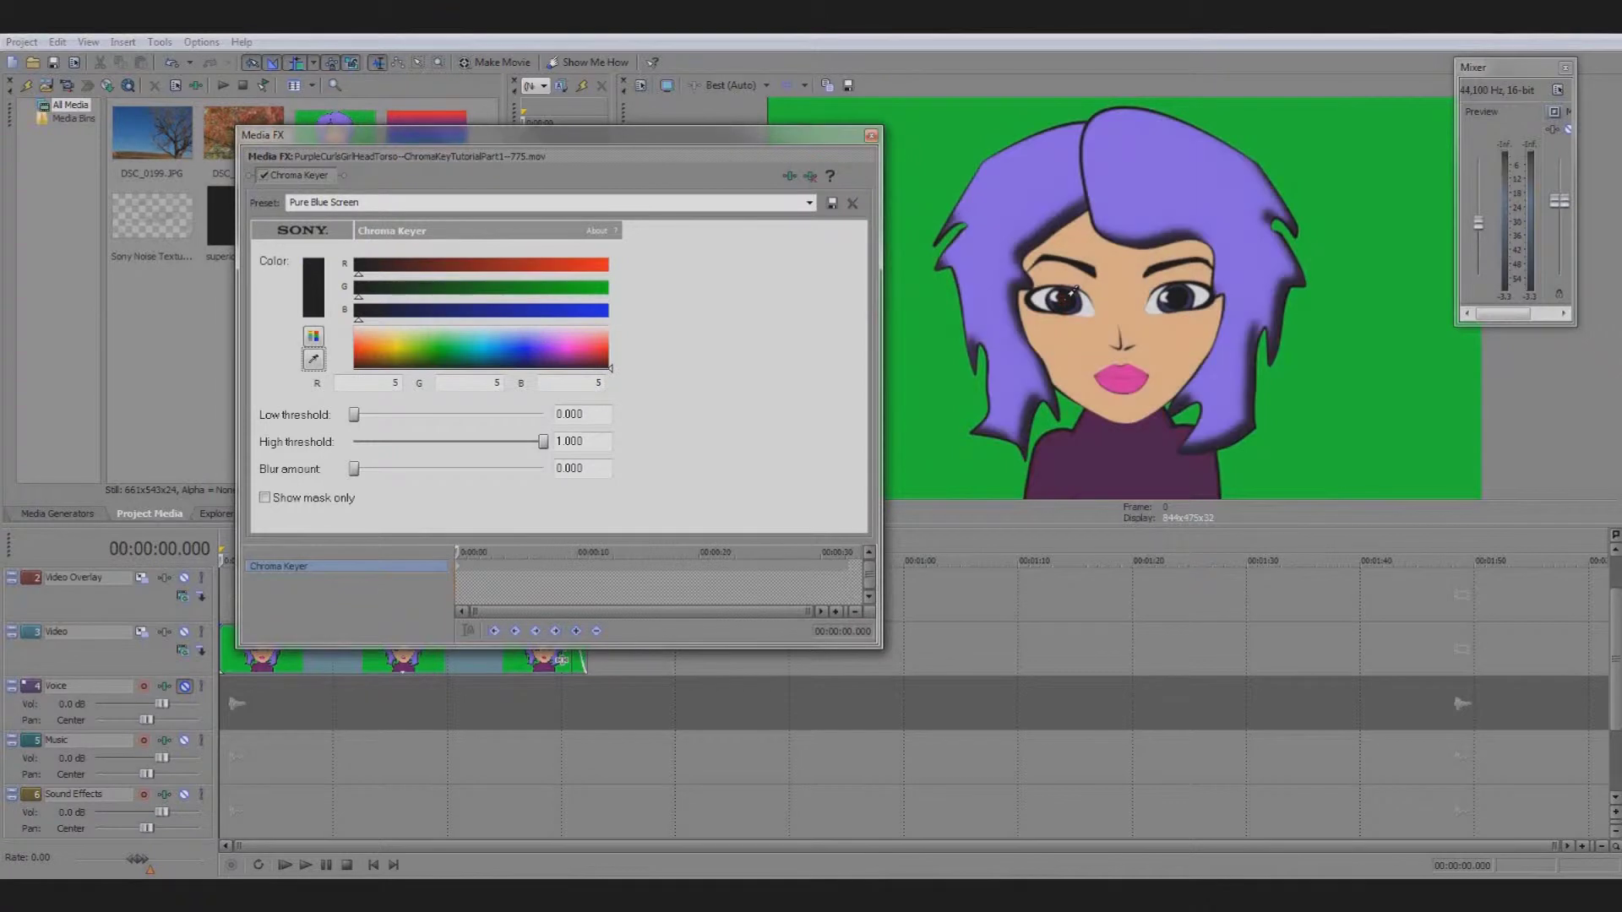
click(314, 360)
click(887, 163)
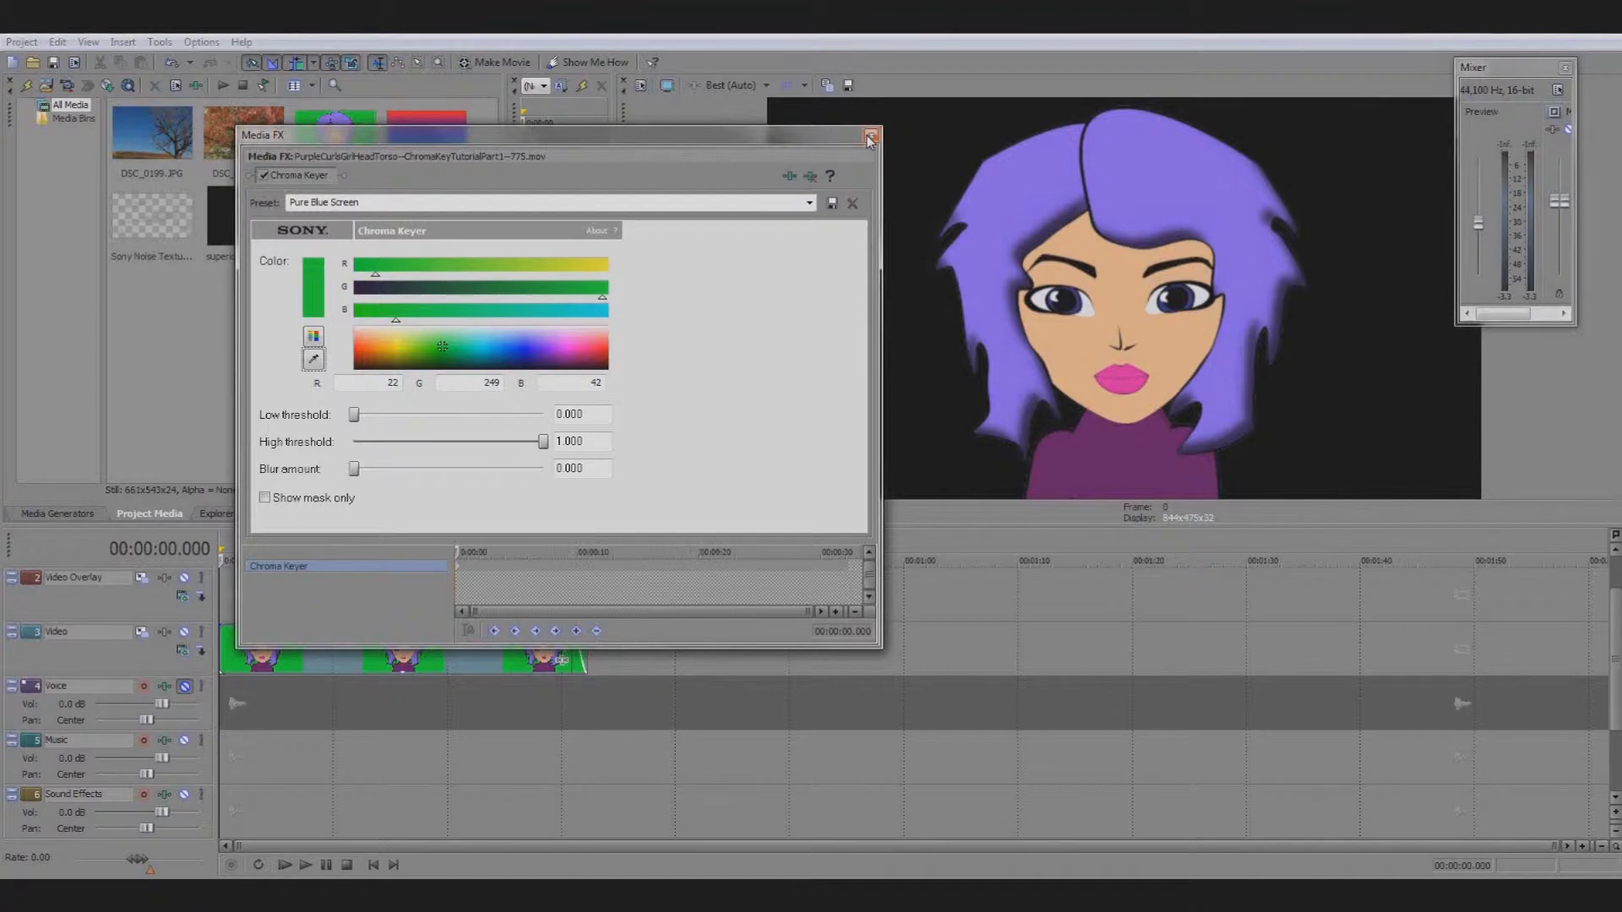
Close the Chroma Keyer settings and insert a new empty video track
click(870, 138)
click(152, 148)
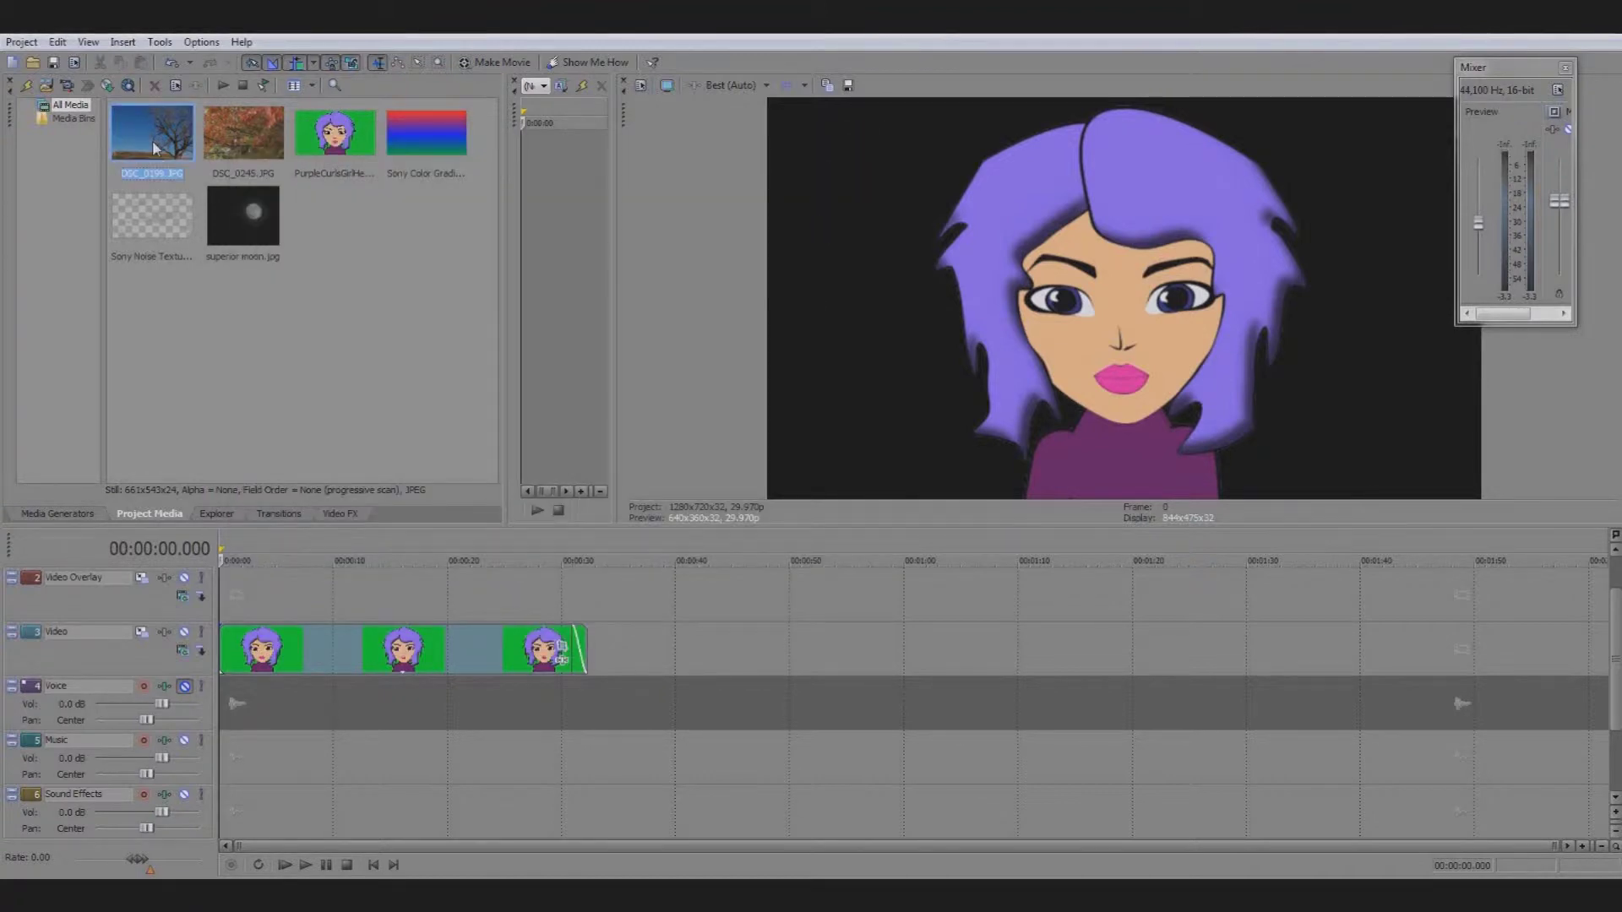
click(118, 42)
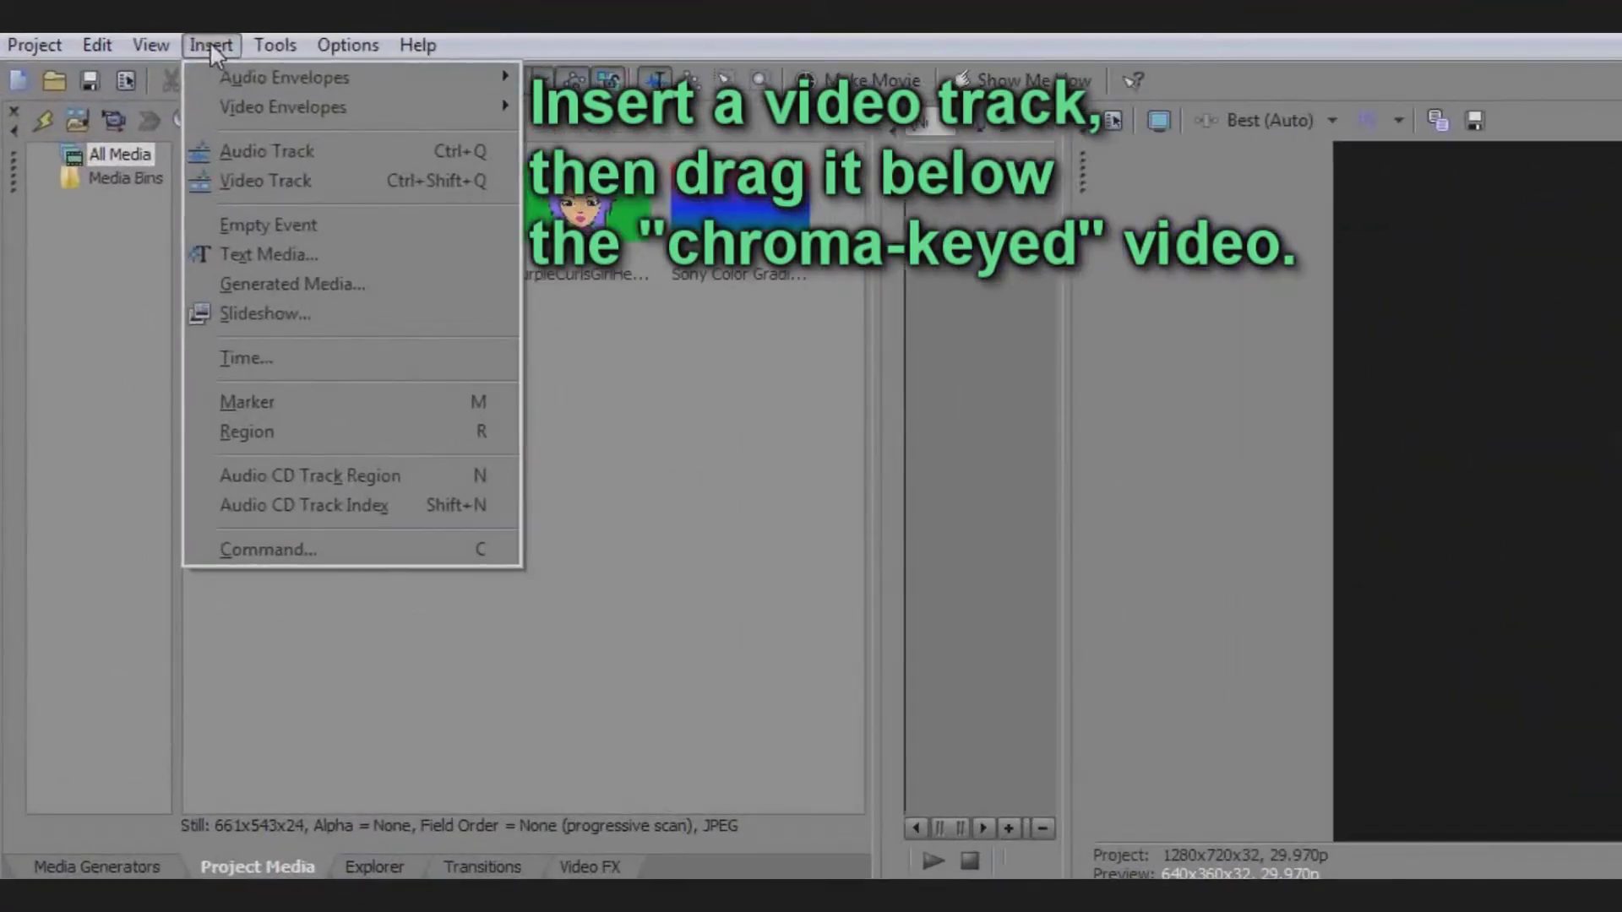
click(229, 177)
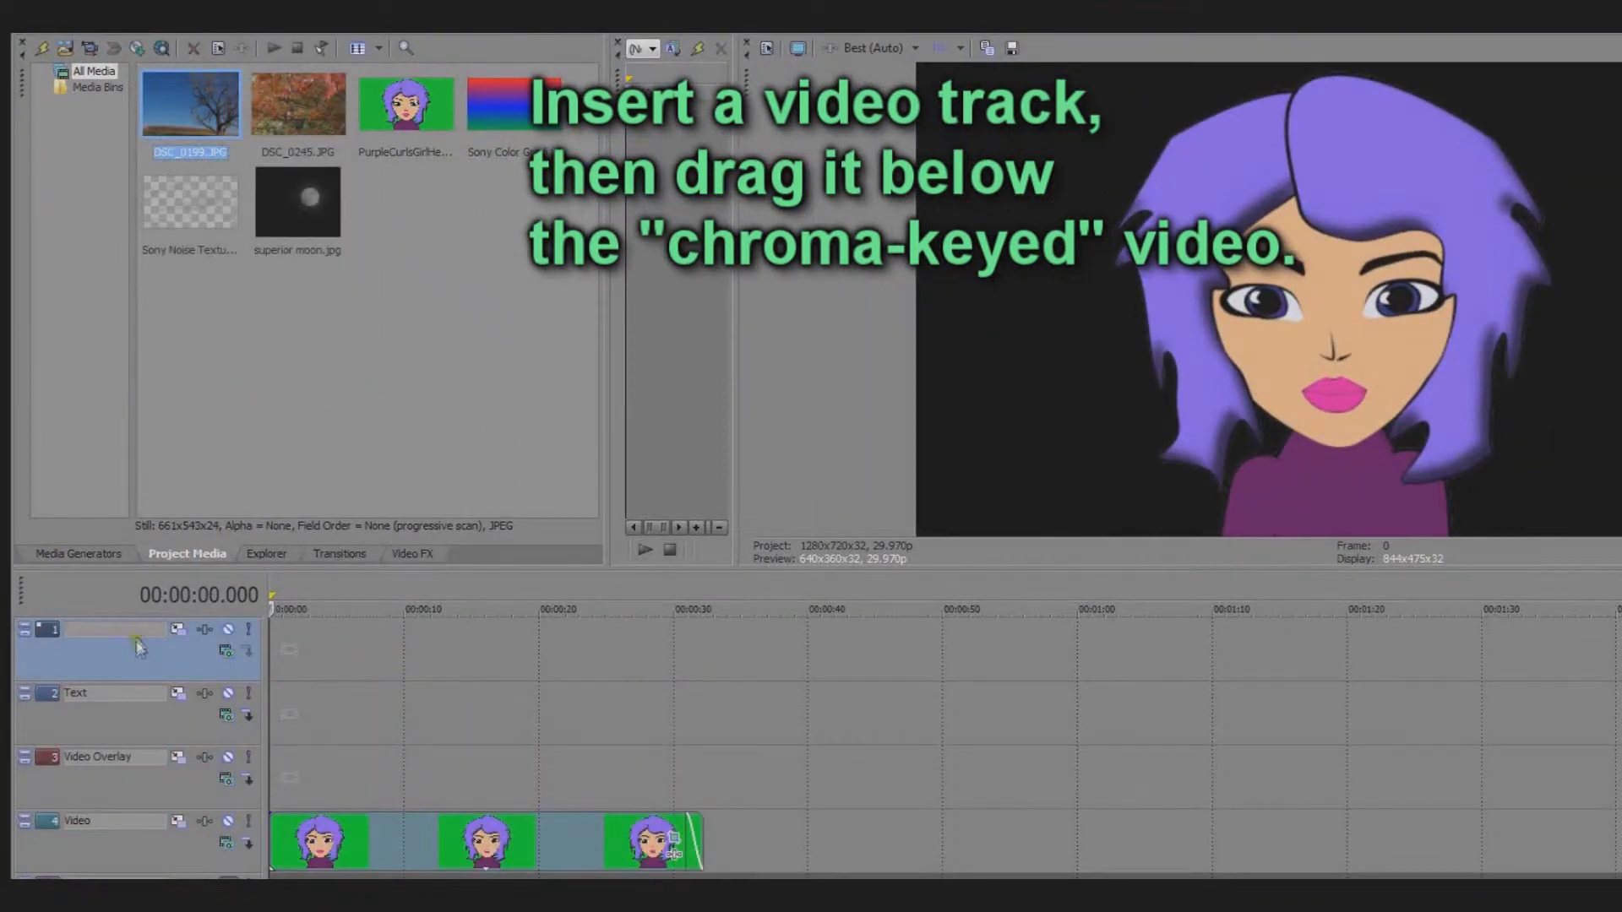
Reorder the tracks and place DSC_0199.JPG on the empty track below the girl
drag(138, 647, 139, 859)
drag(121, 748, 122, 750)
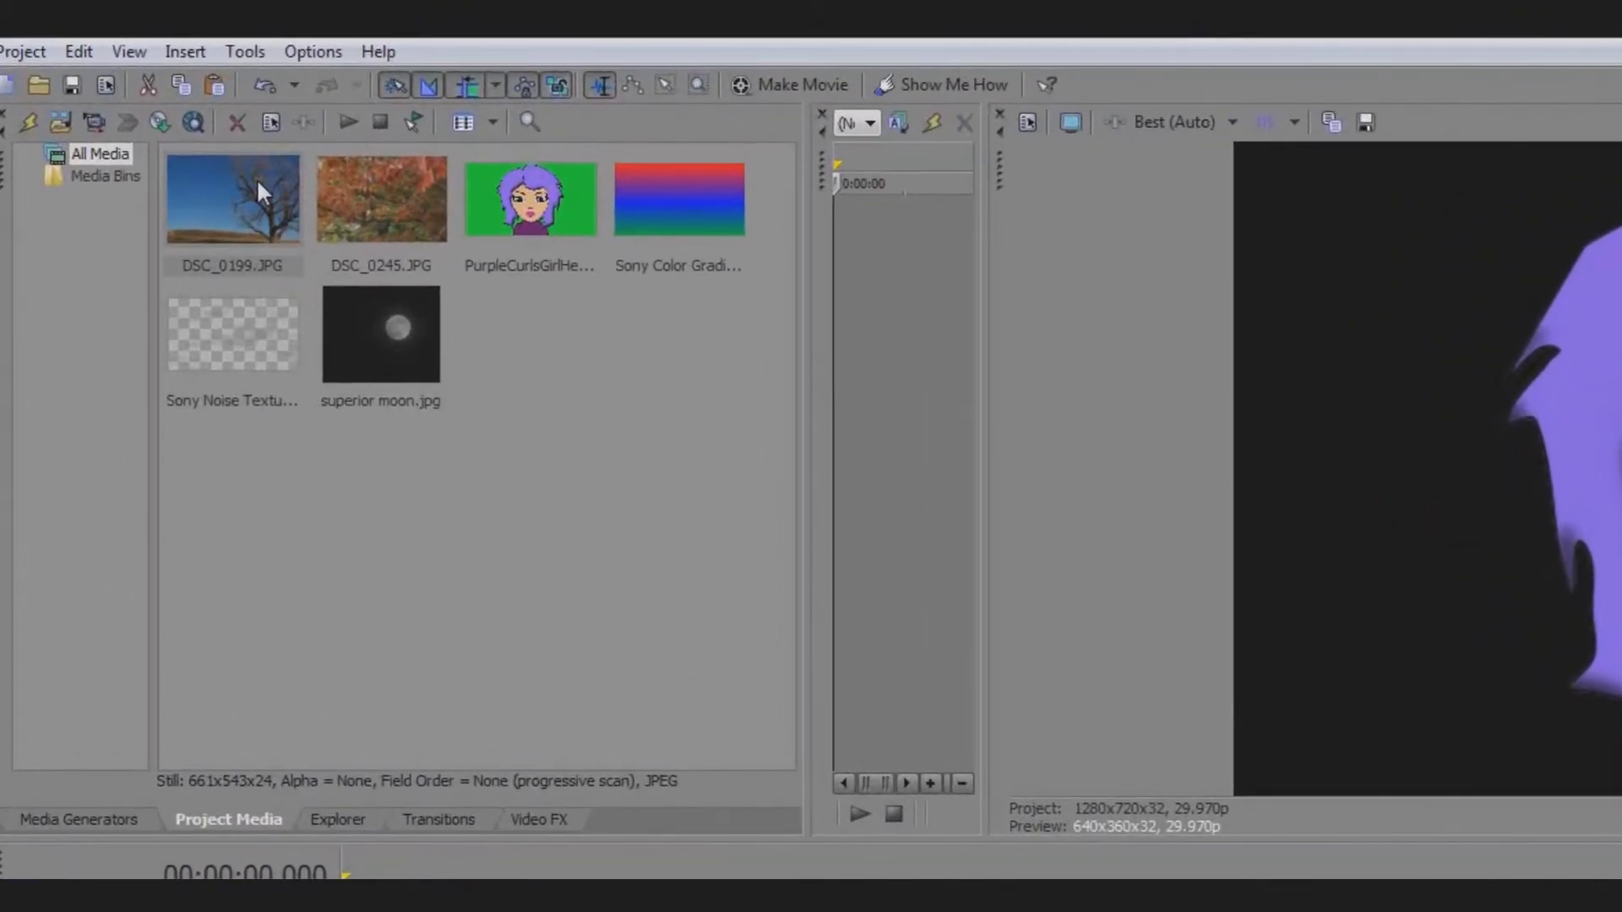
drag(256, 177, 283, 695)
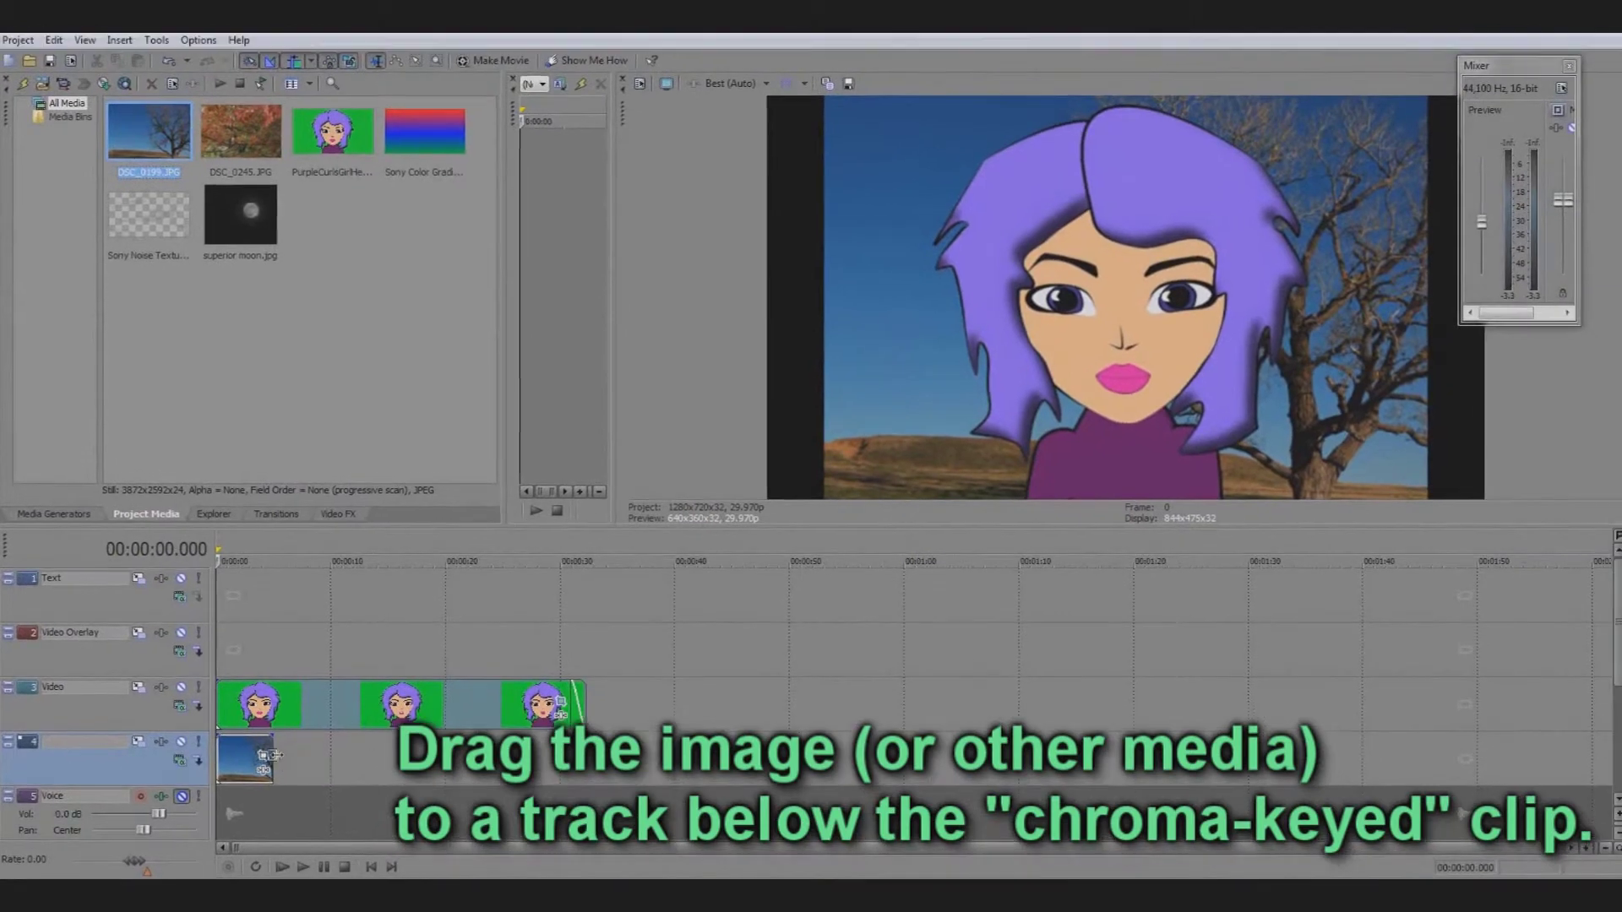
Extend the tree clip to about 30 s and enlarge it to 1539.21 × 865.80 with Track Motion
drag(297, 734, 585, 764)
key(space)
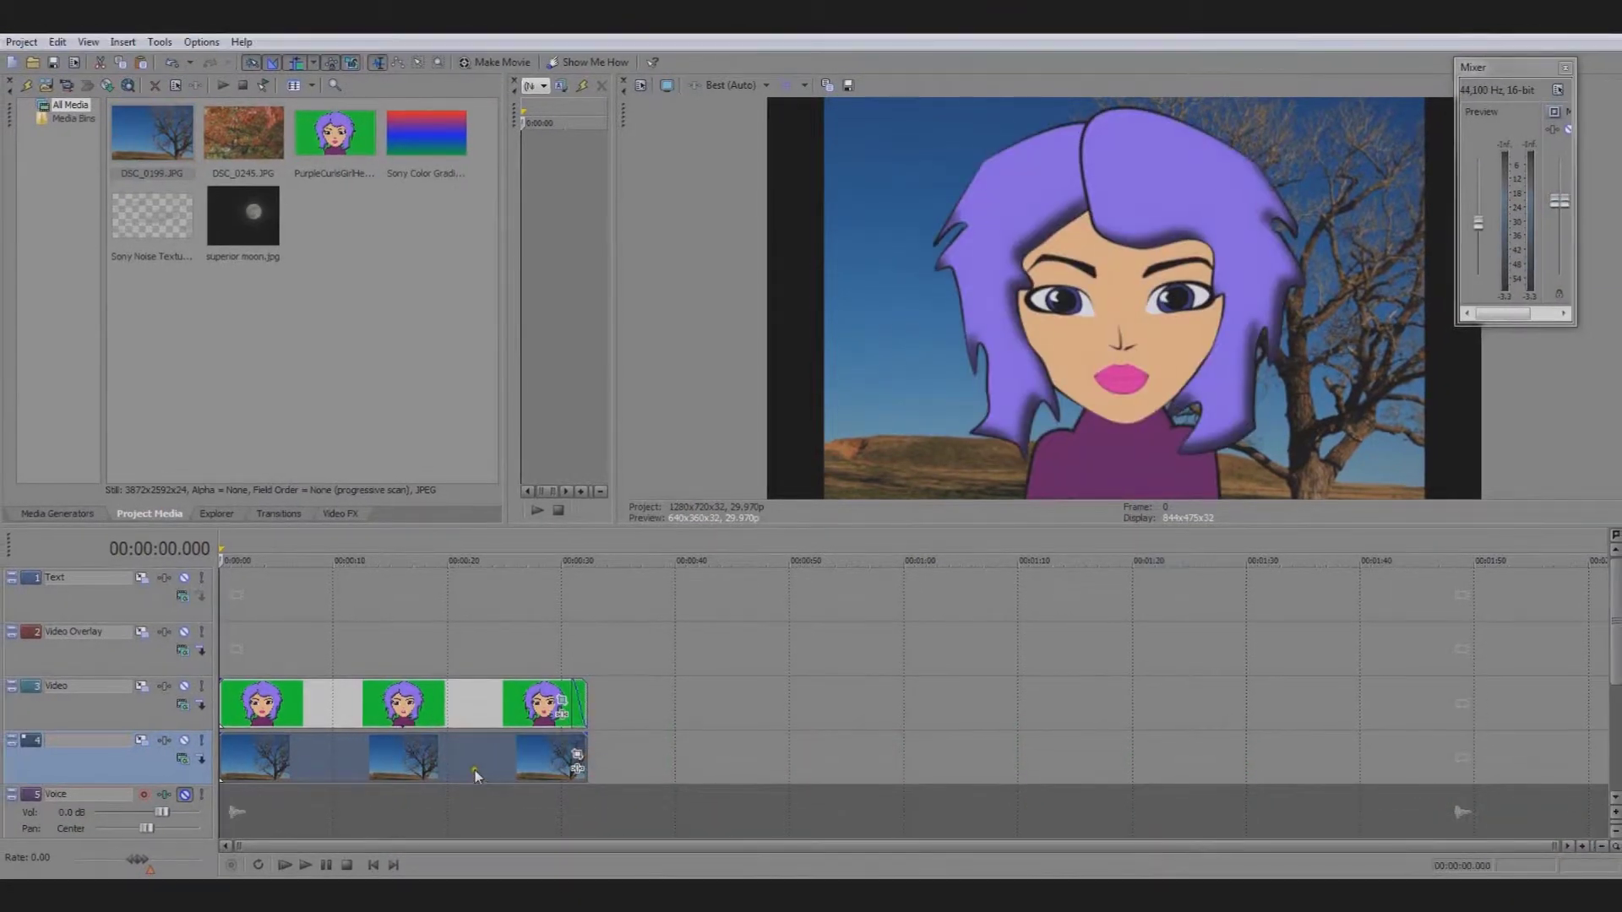
click(140, 740)
drag(539, 706, 508, 728)
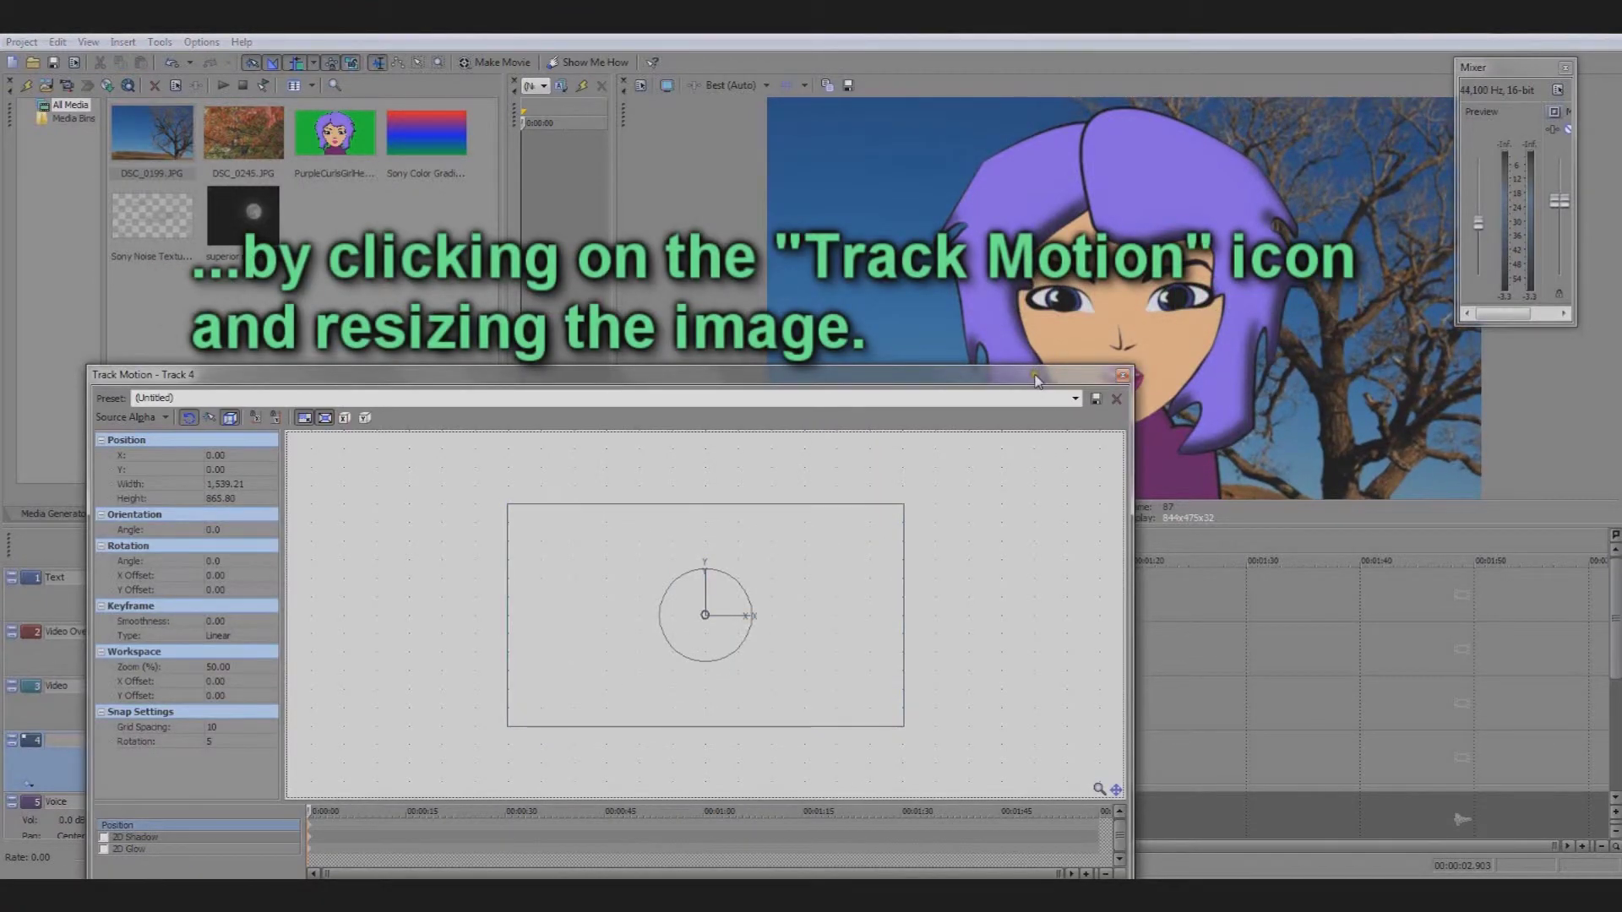
drag(1037, 381, 1021, 302)
click(1107, 298)
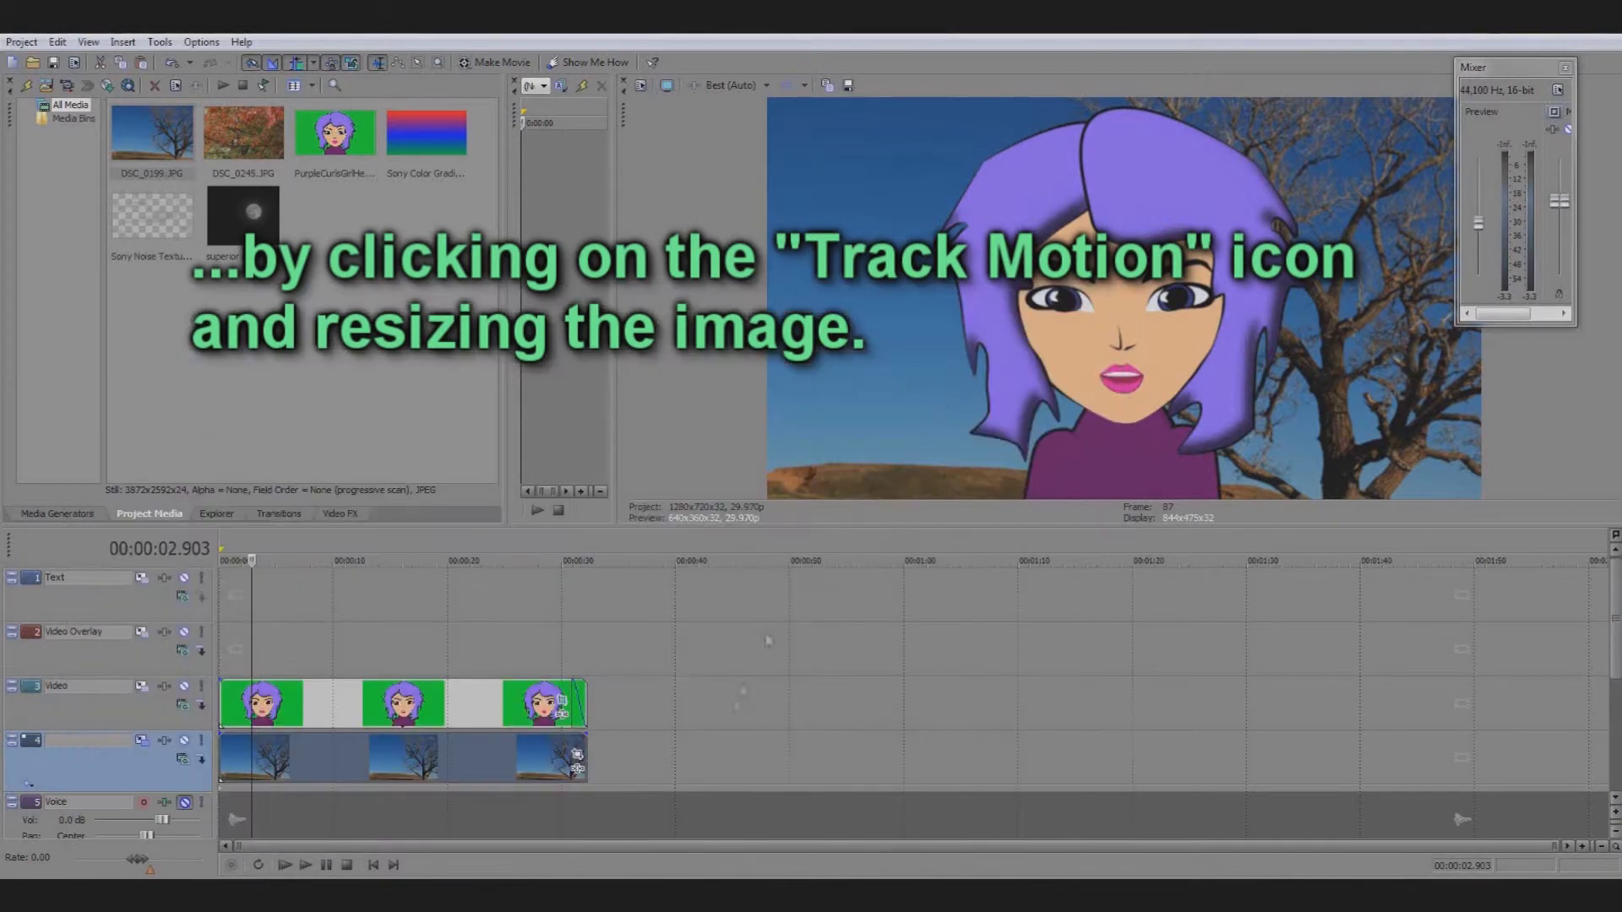
Add Sony Chroma Keyer as a Media FX on the tree photo clip
right_click(559, 765)
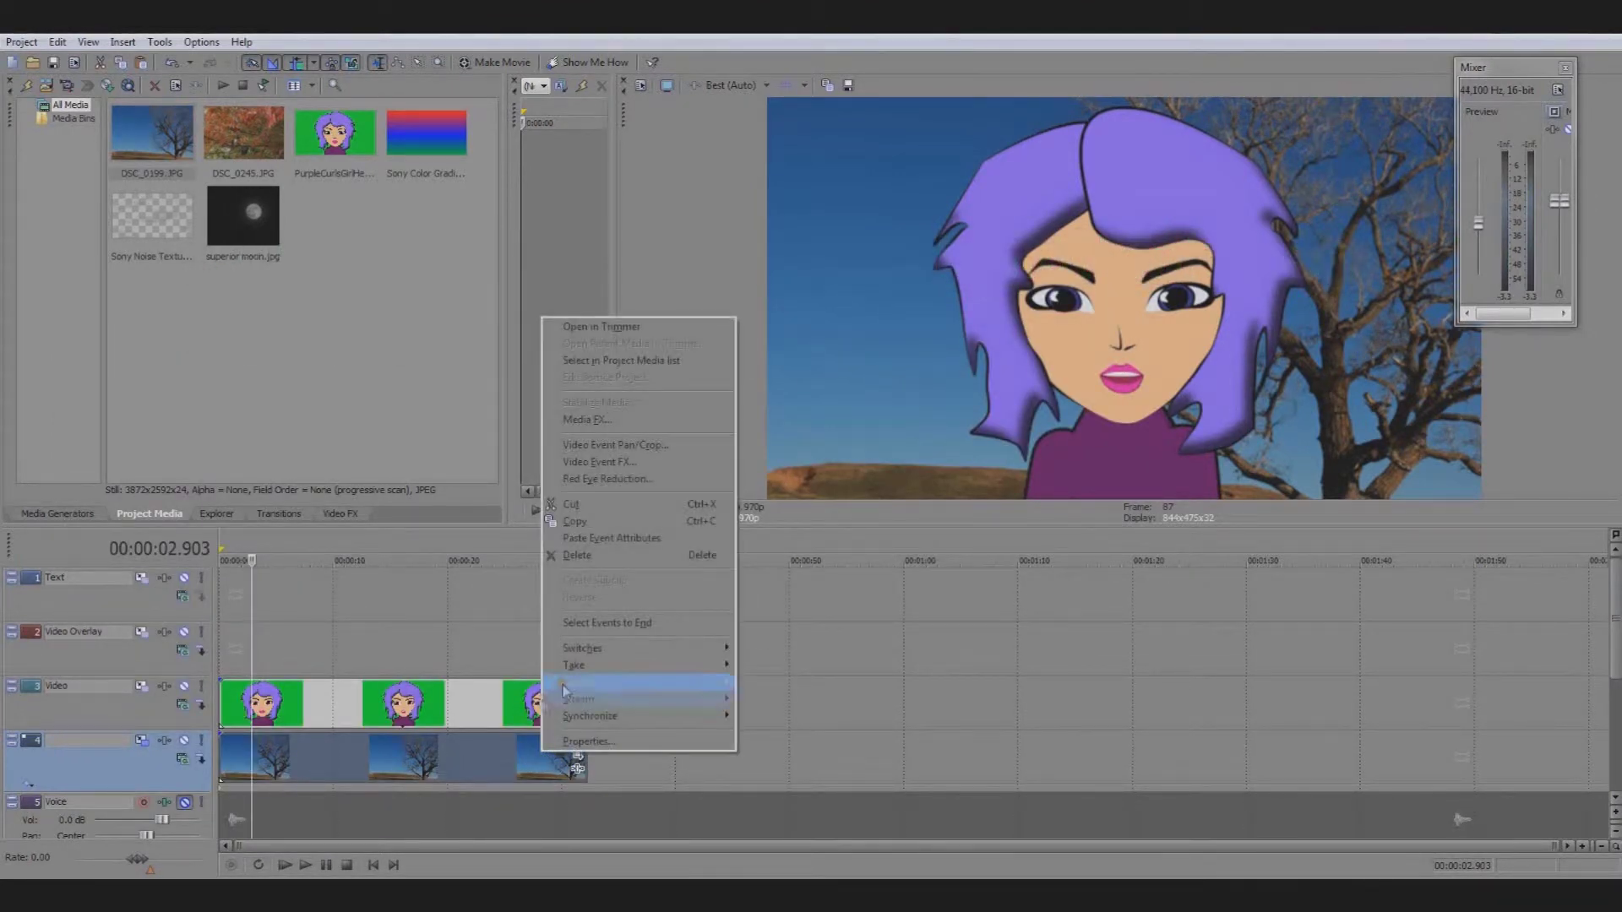
click(597, 419)
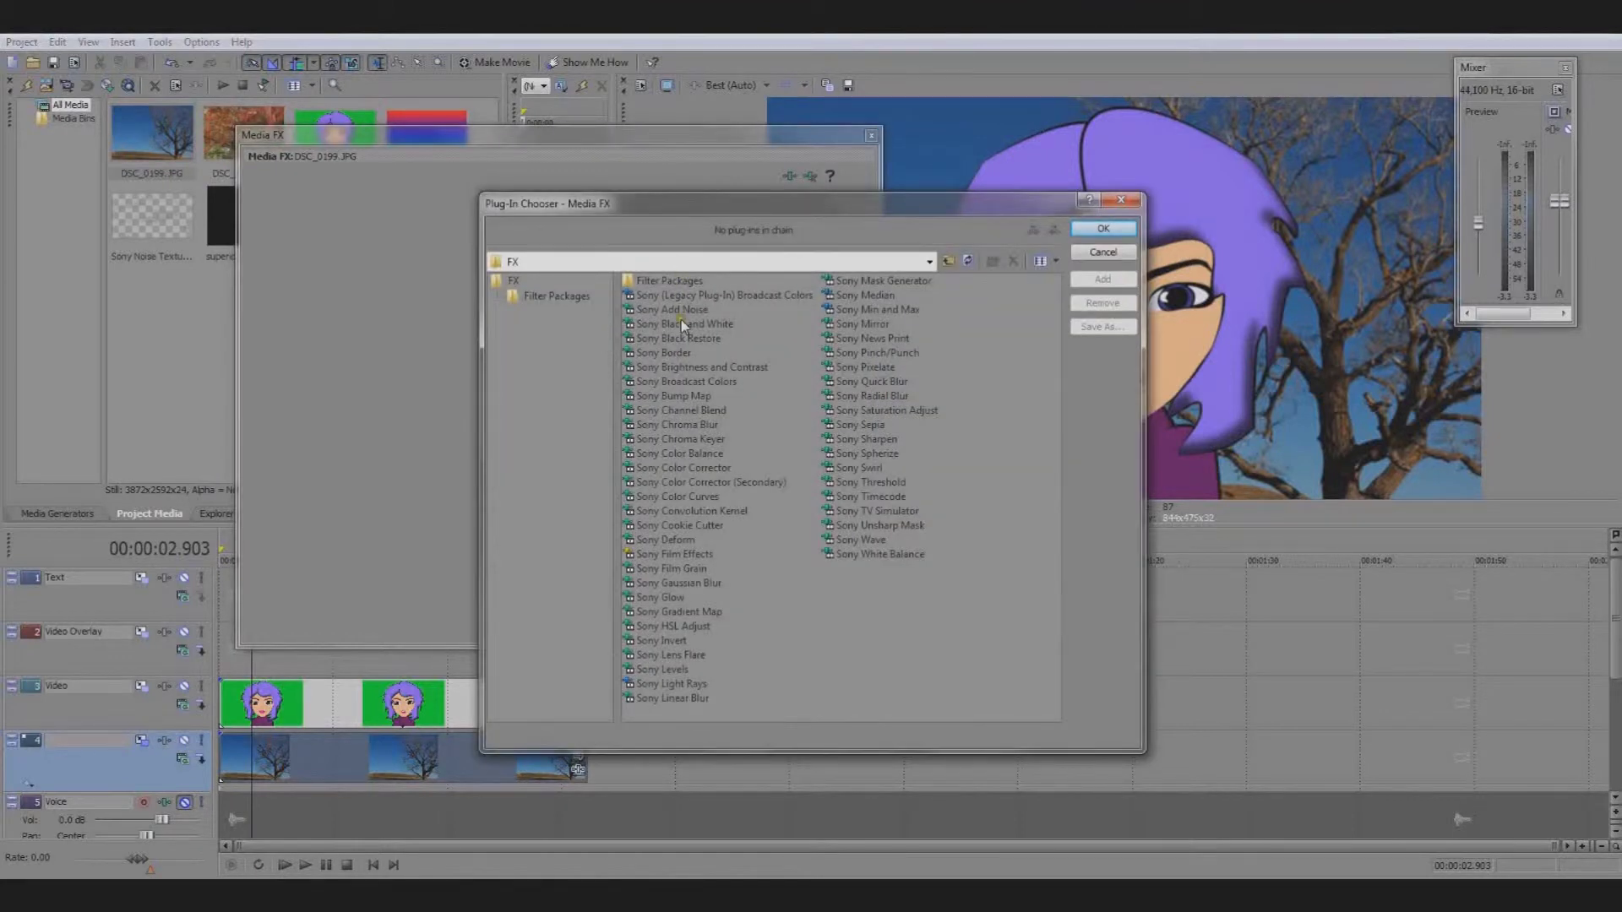
double_click(682, 440)
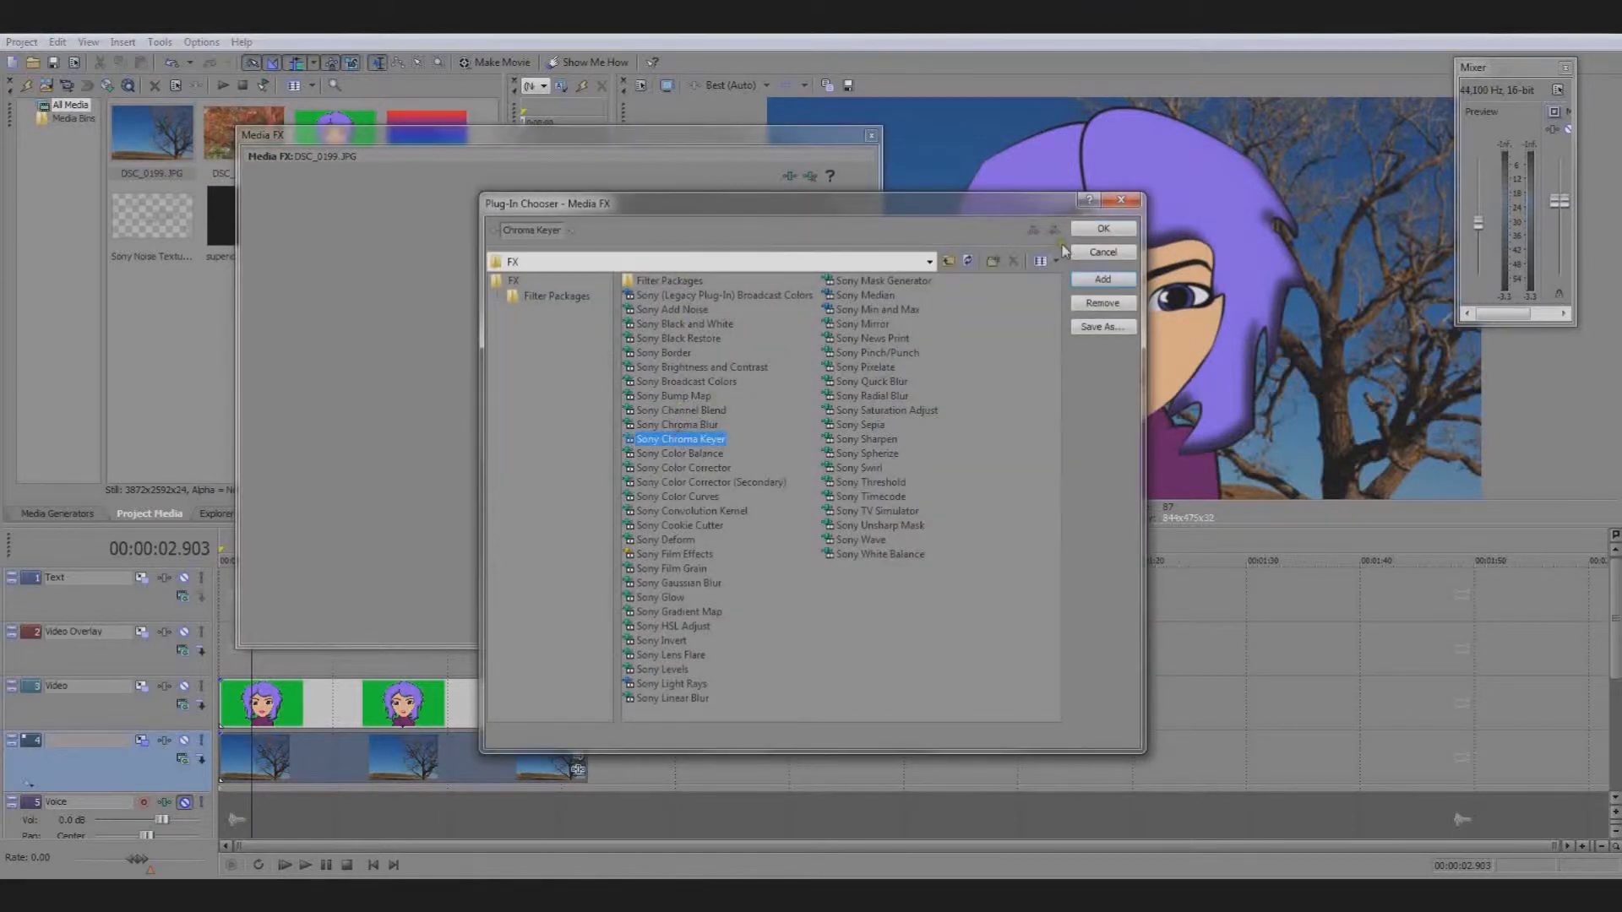
click(1100, 229)
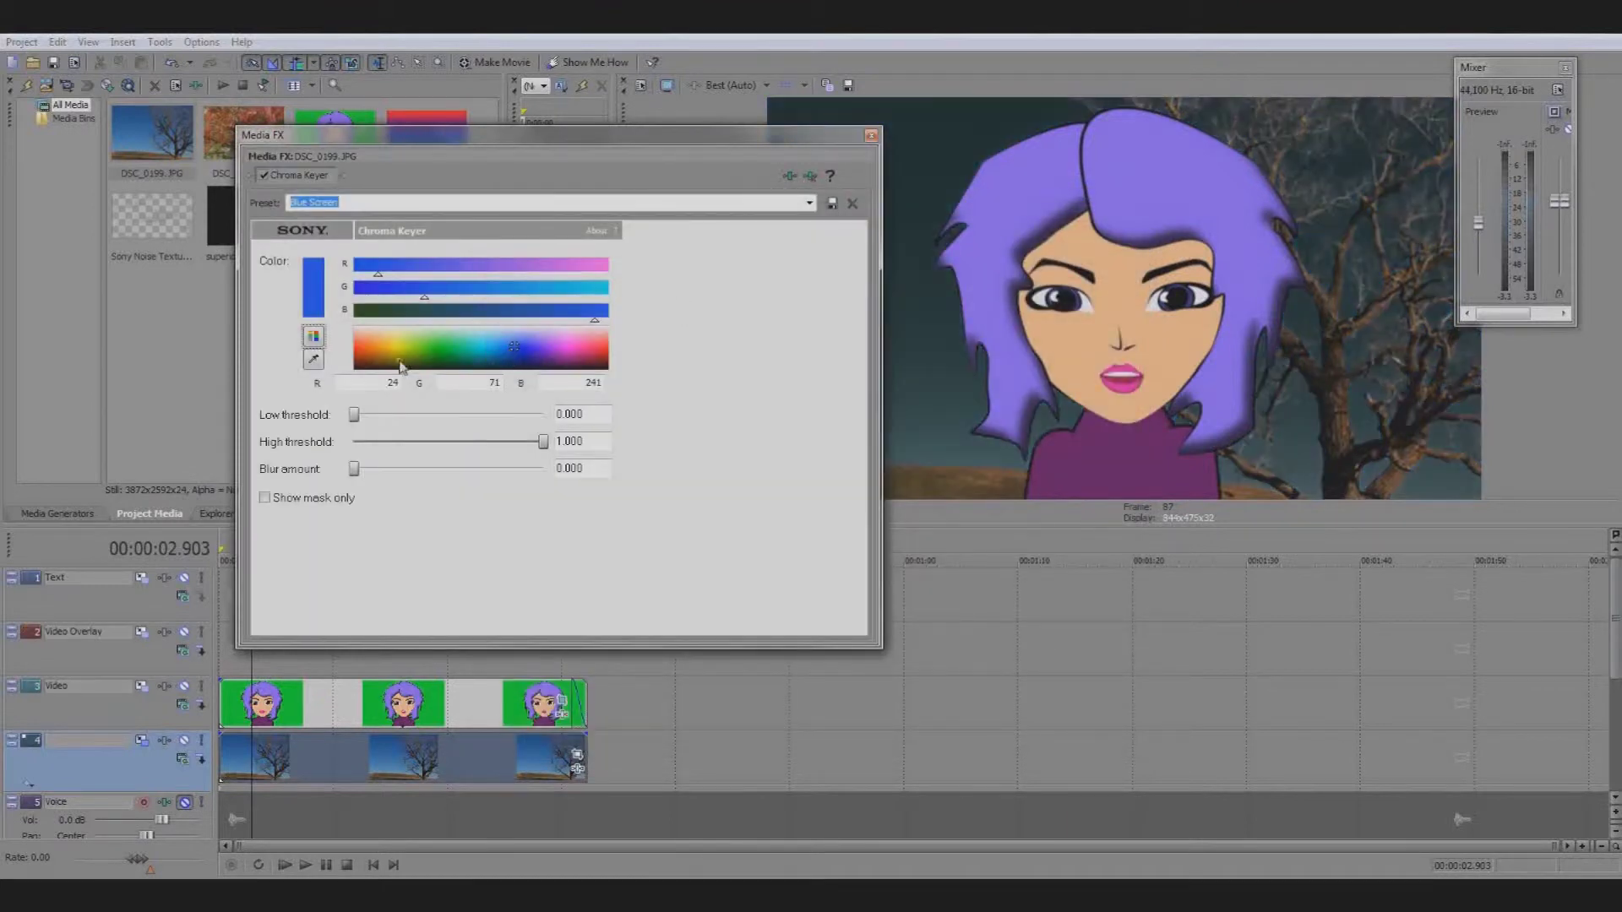
Key out the blue sky with the eyedropper, tuning the thresholds and edge blur
click(312, 361)
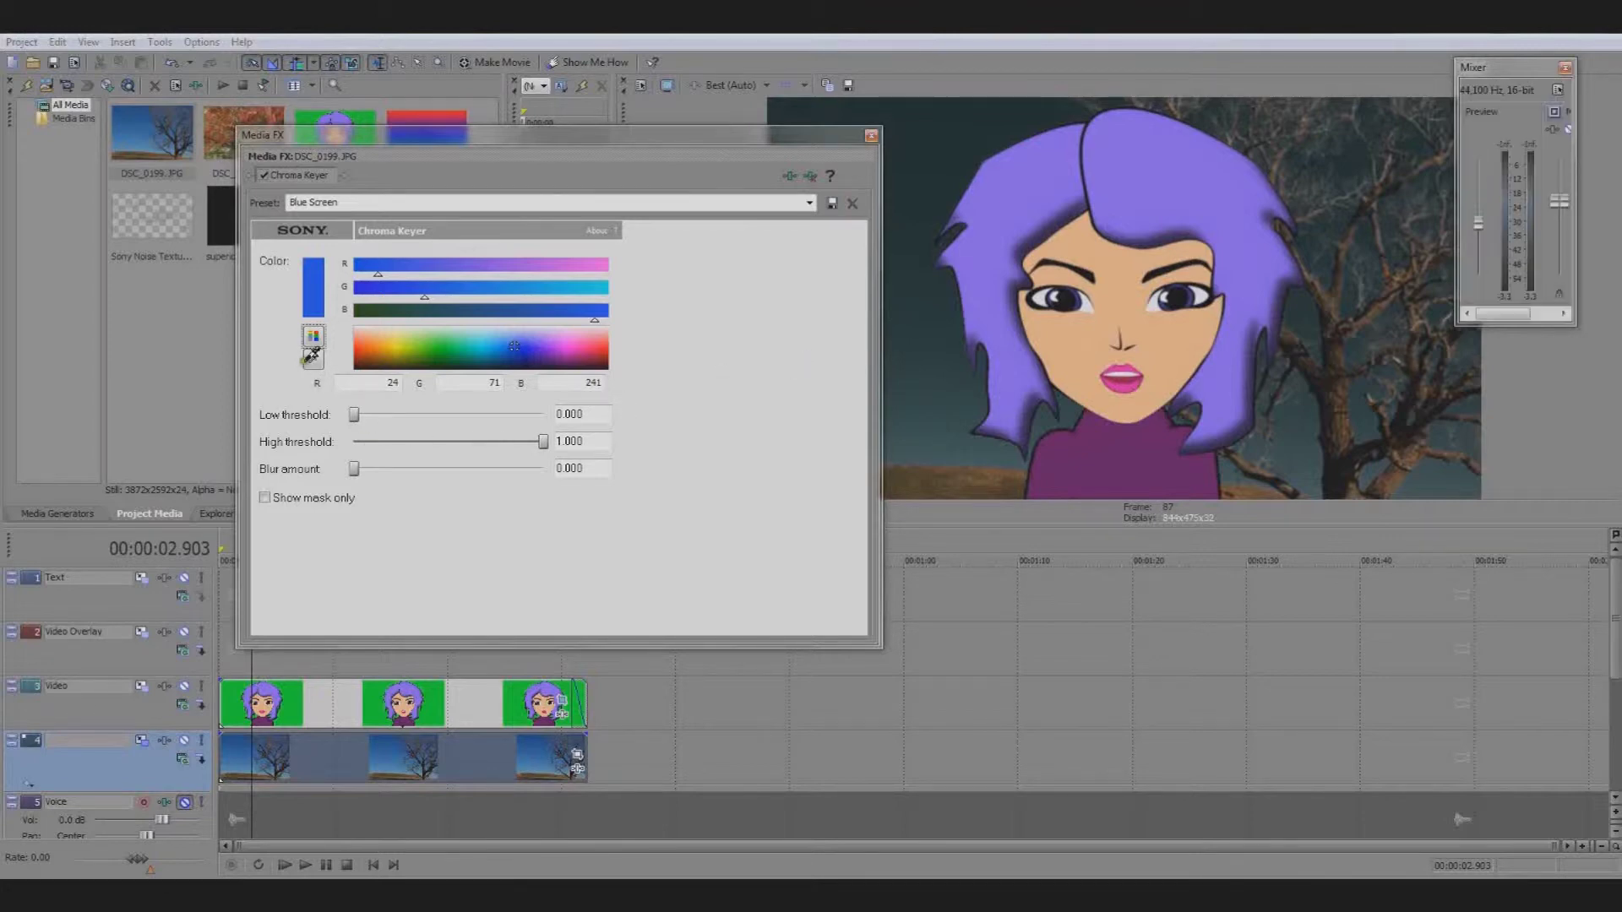
click(910, 203)
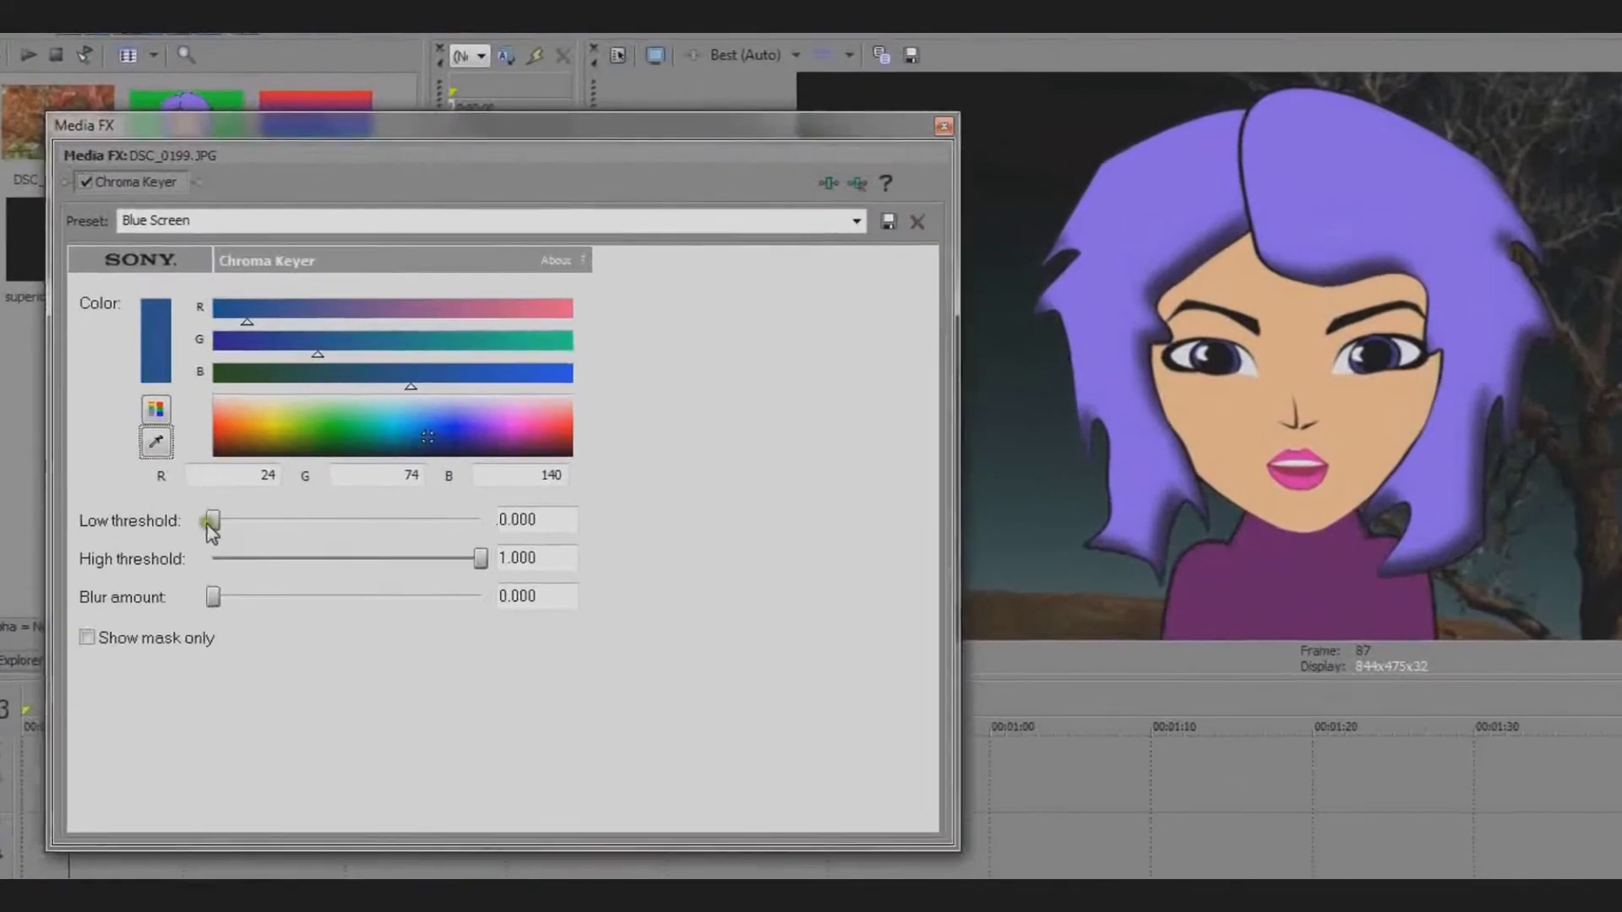
drag(352, 416, 366, 417)
mouse_move(221, 528)
mouse_down()
mouse_move(329, 529)
mouse_move(230, 528)
mouse_up()
drag(477, 565, 244, 520)
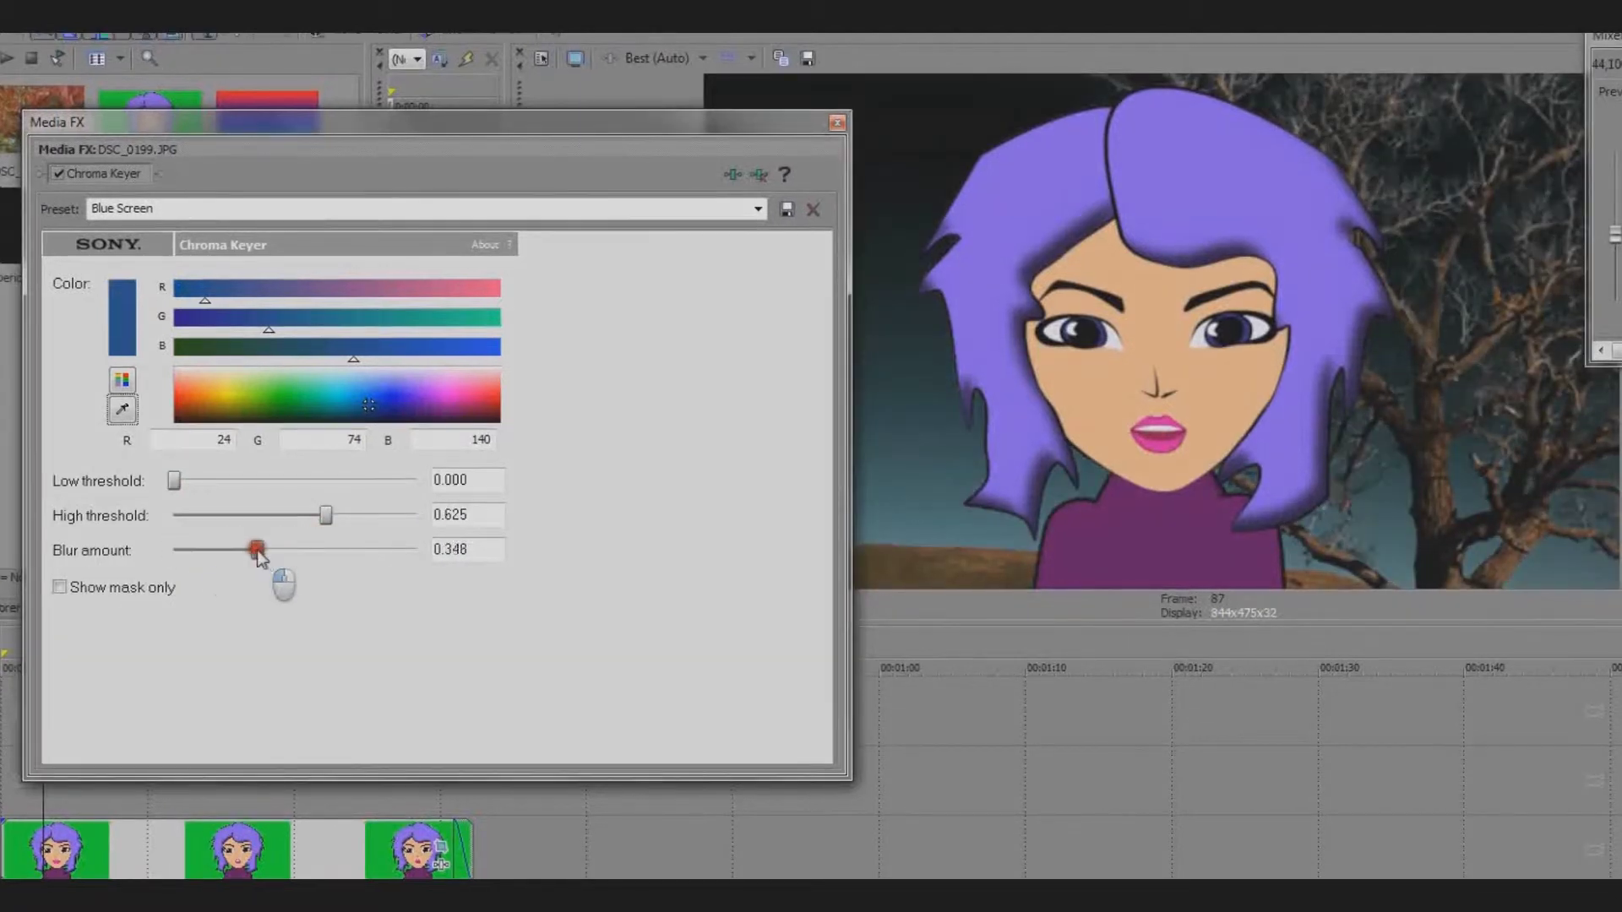
drag(257, 550, 306, 554)
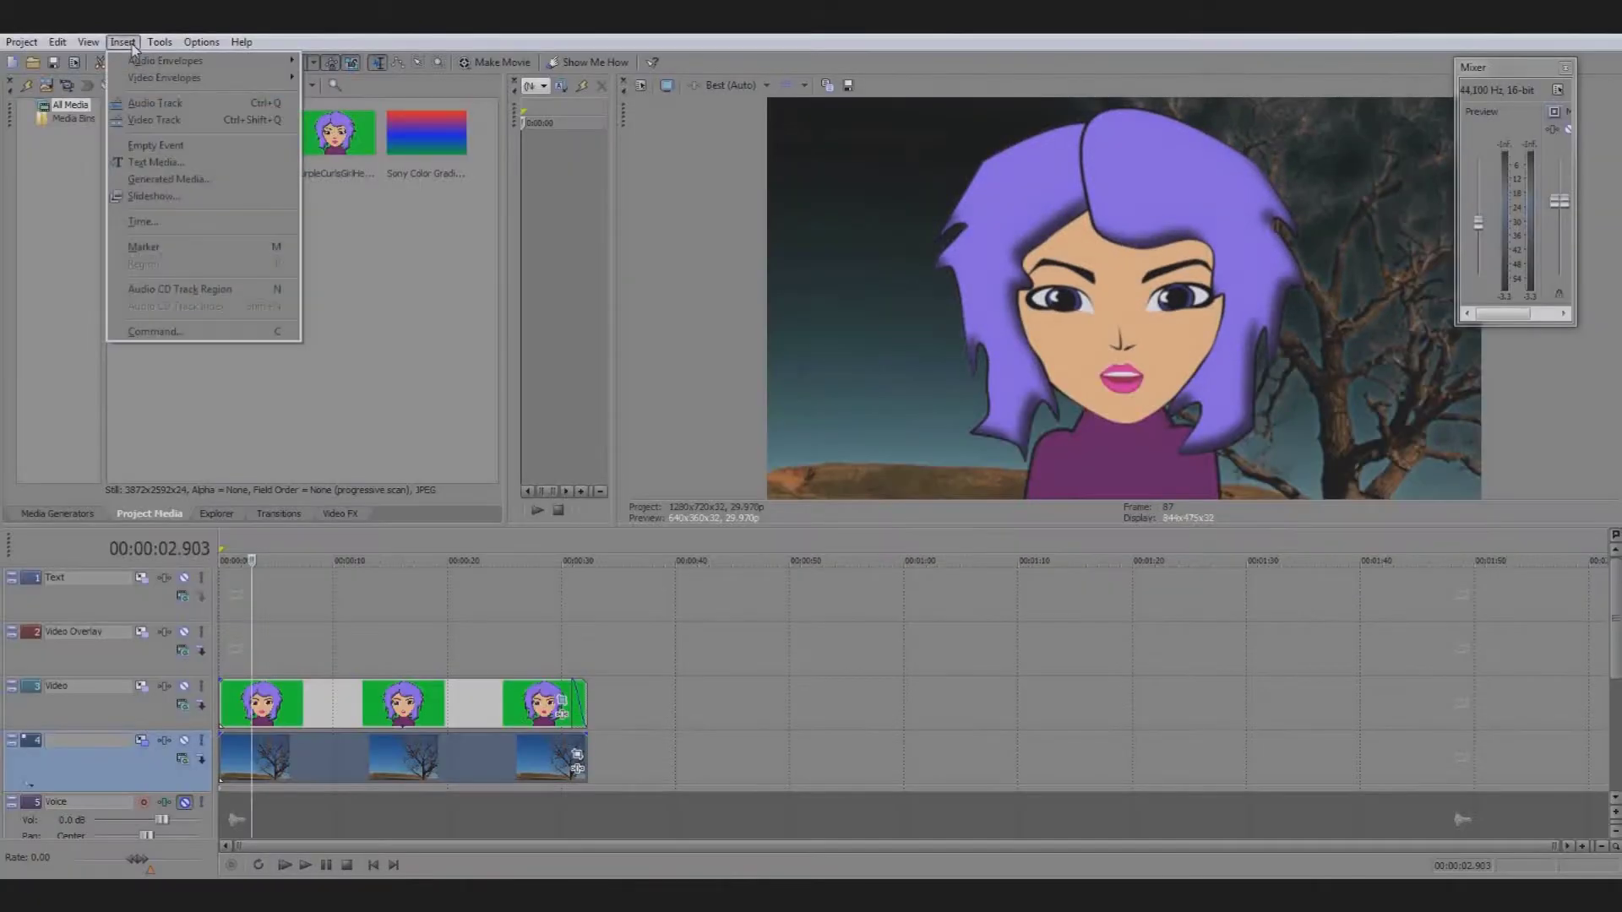
click(154, 119)
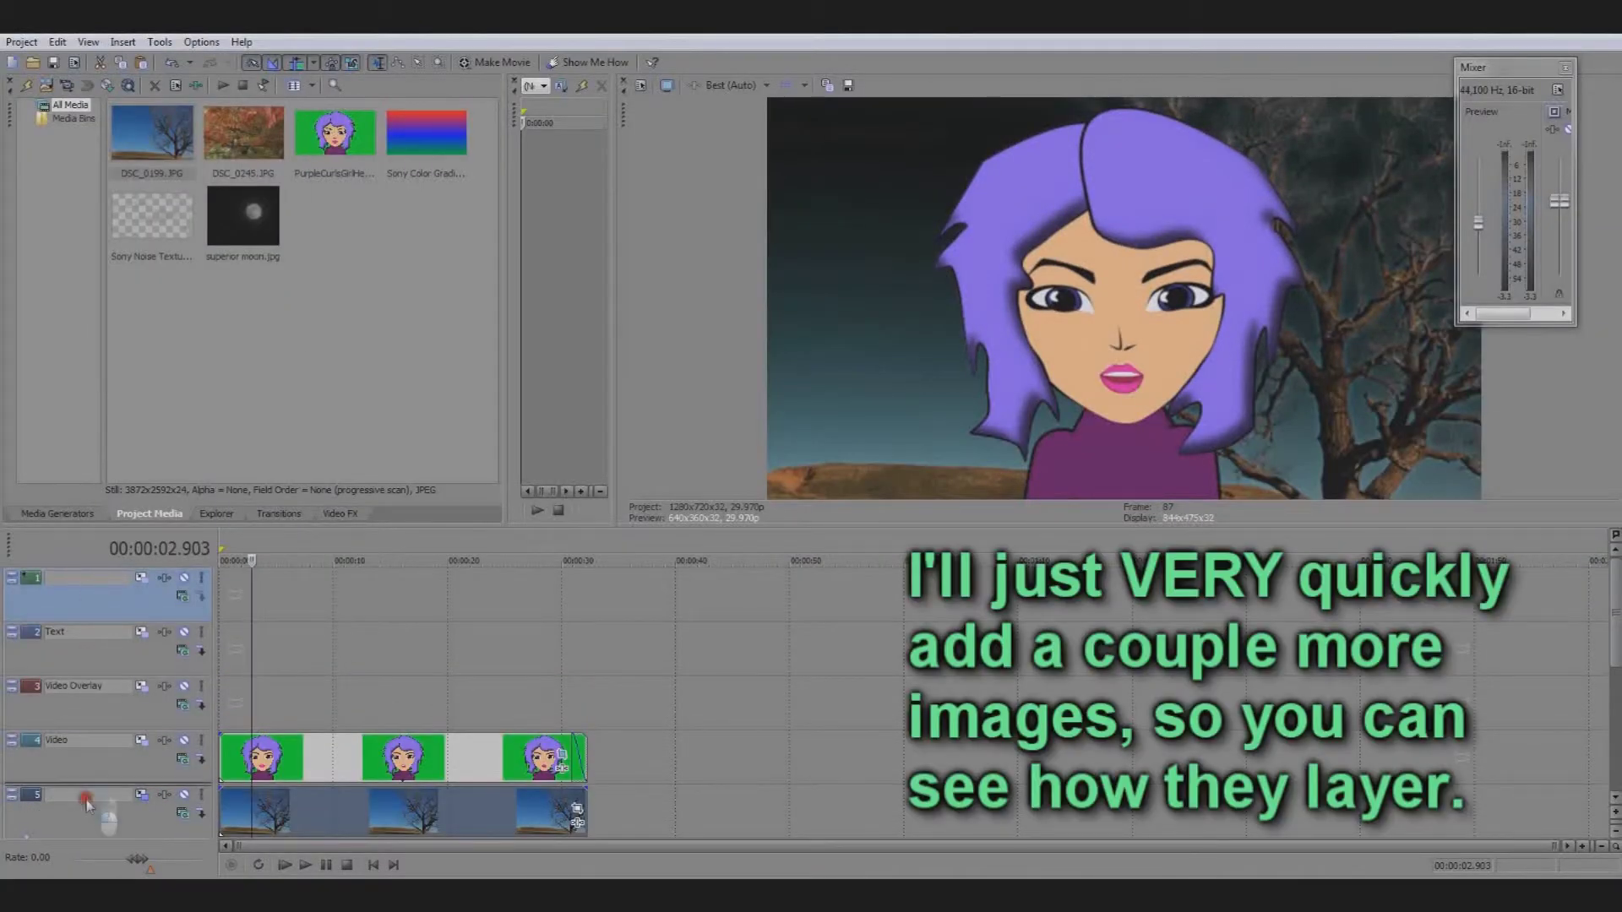
Move the new track below the tree and place superior moon.jpg on it
drag(85, 834, 145, 767)
drag(243, 215, 604, 748)
click(141, 747)
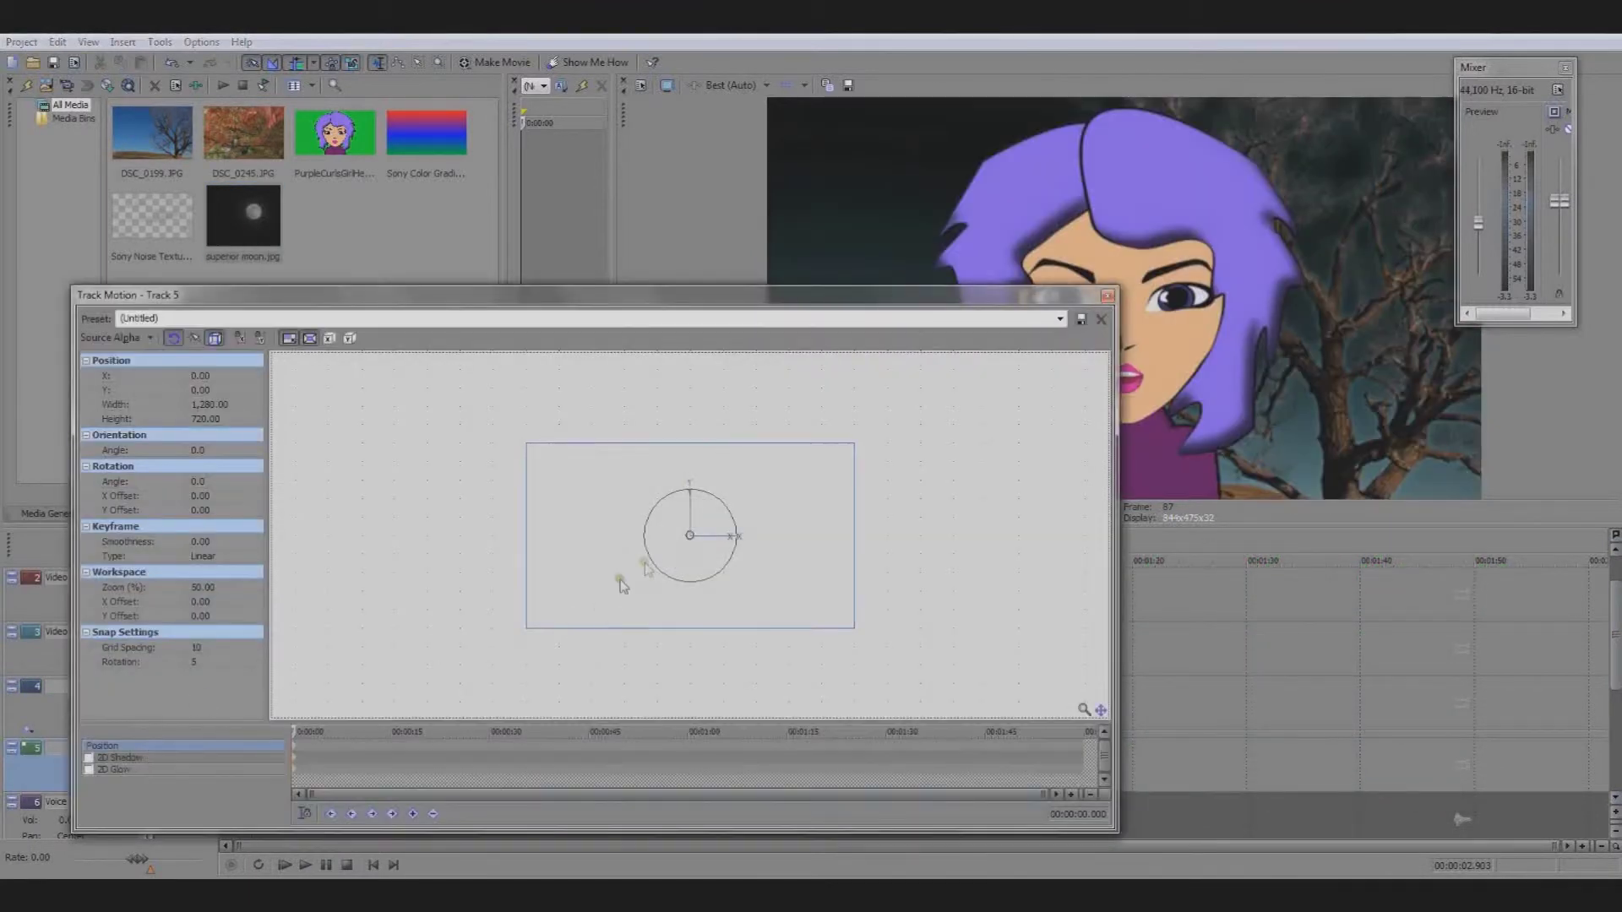
Keyframe the moon's Track Motion so it shifts and enlarges as it drifts across the sky
drag(728, 537, 572, 535)
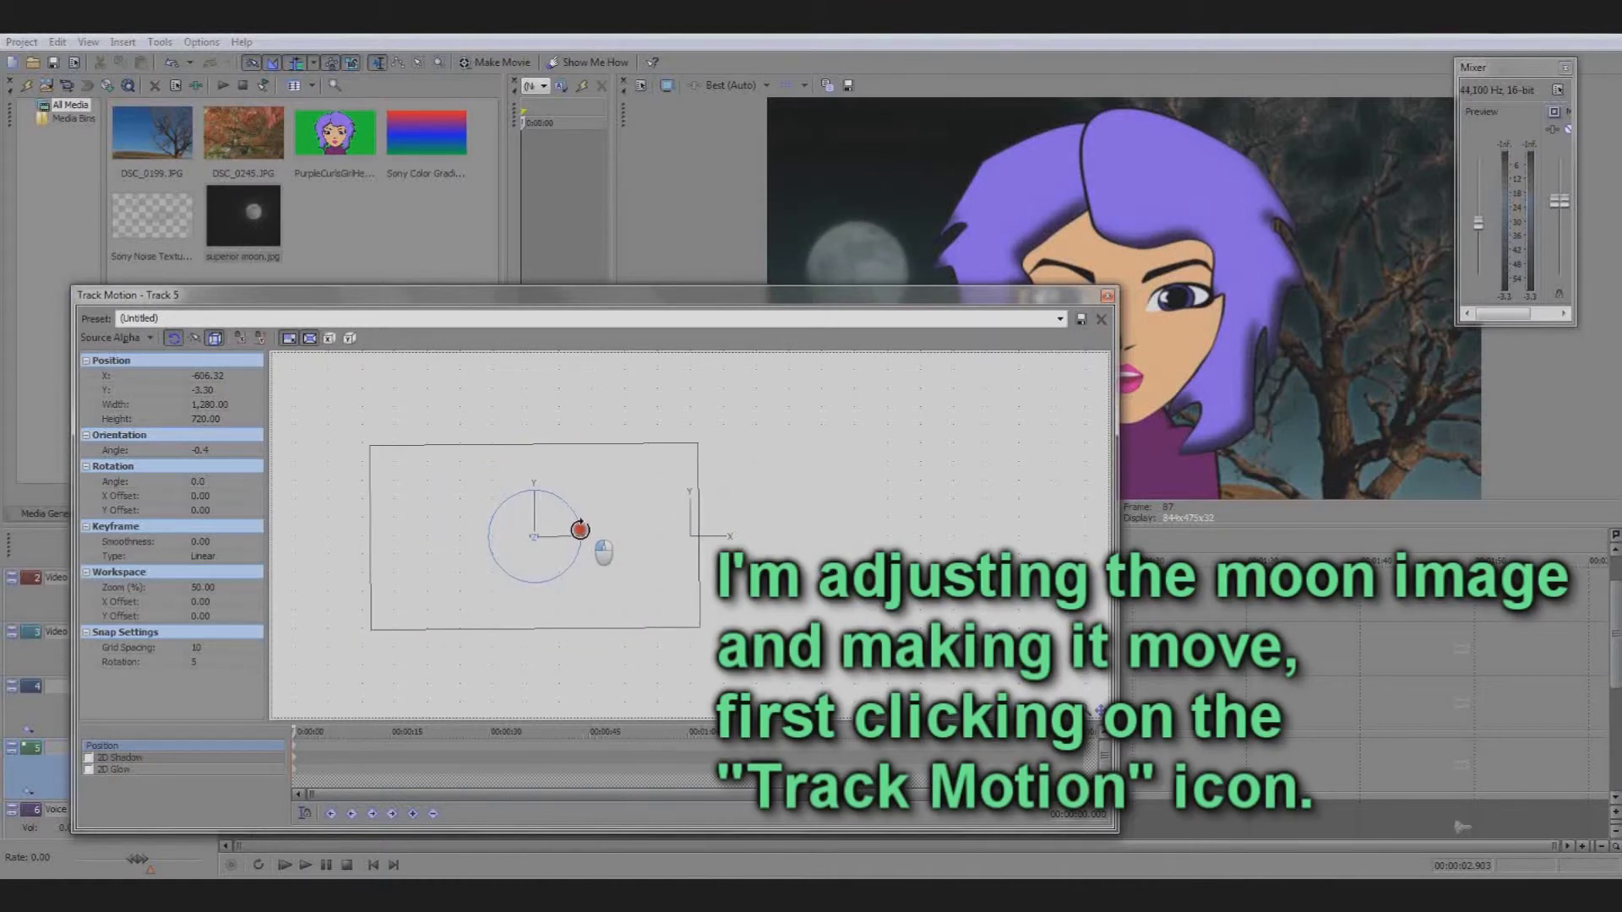
drag(679, 606, 670, 590)
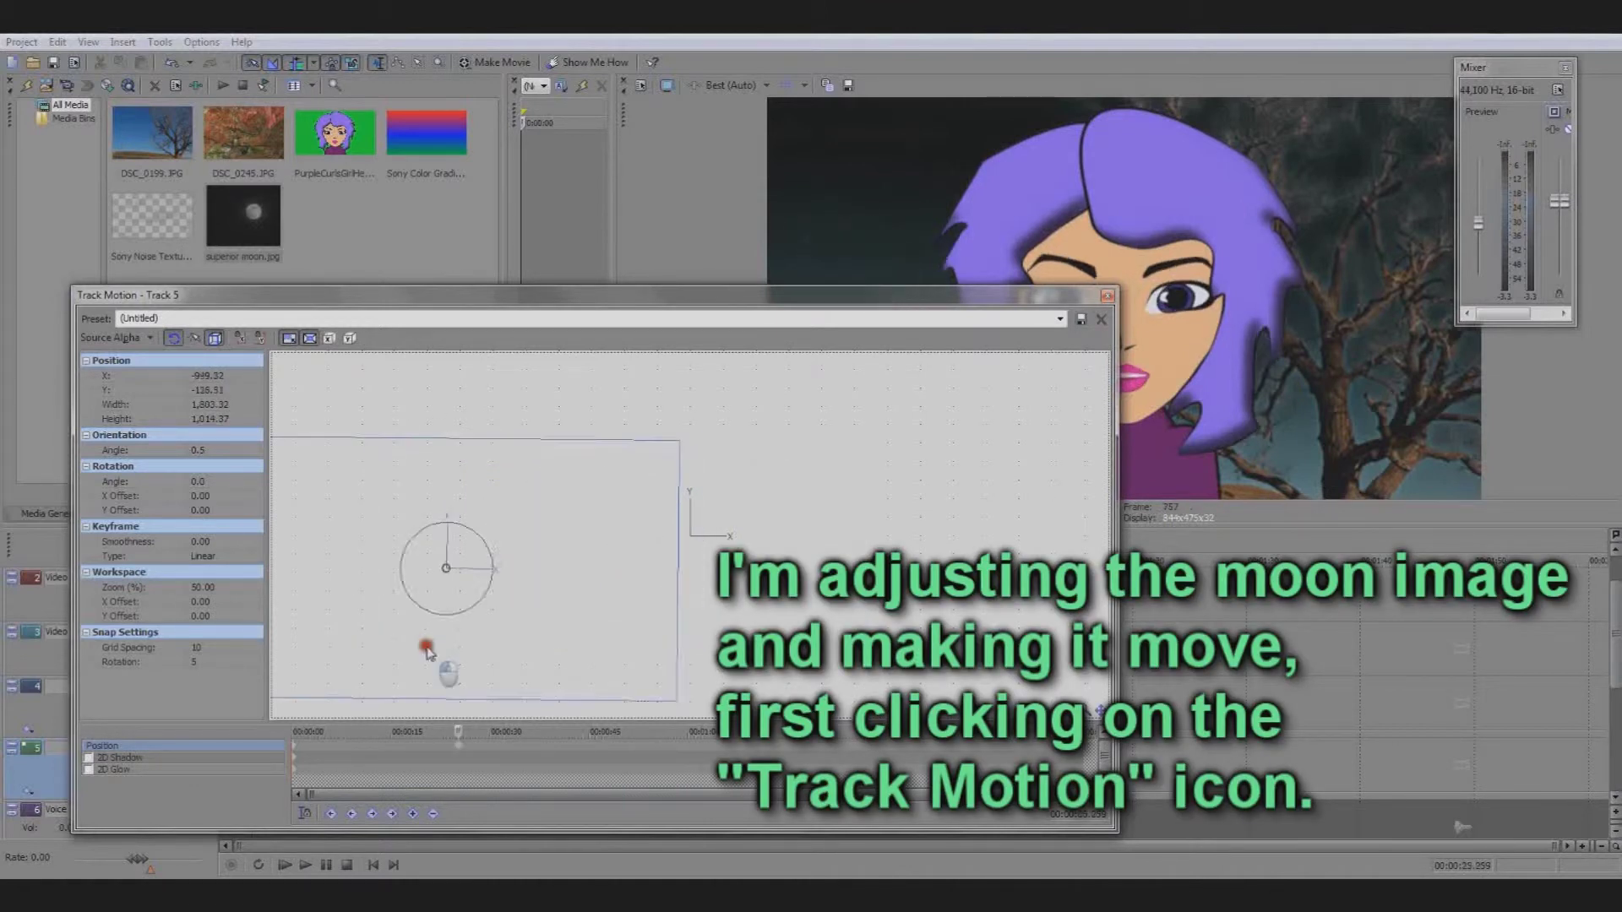
drag(434, 662, 656, 605)
drag(710, 598, 799, 591)
click(1107, 297)
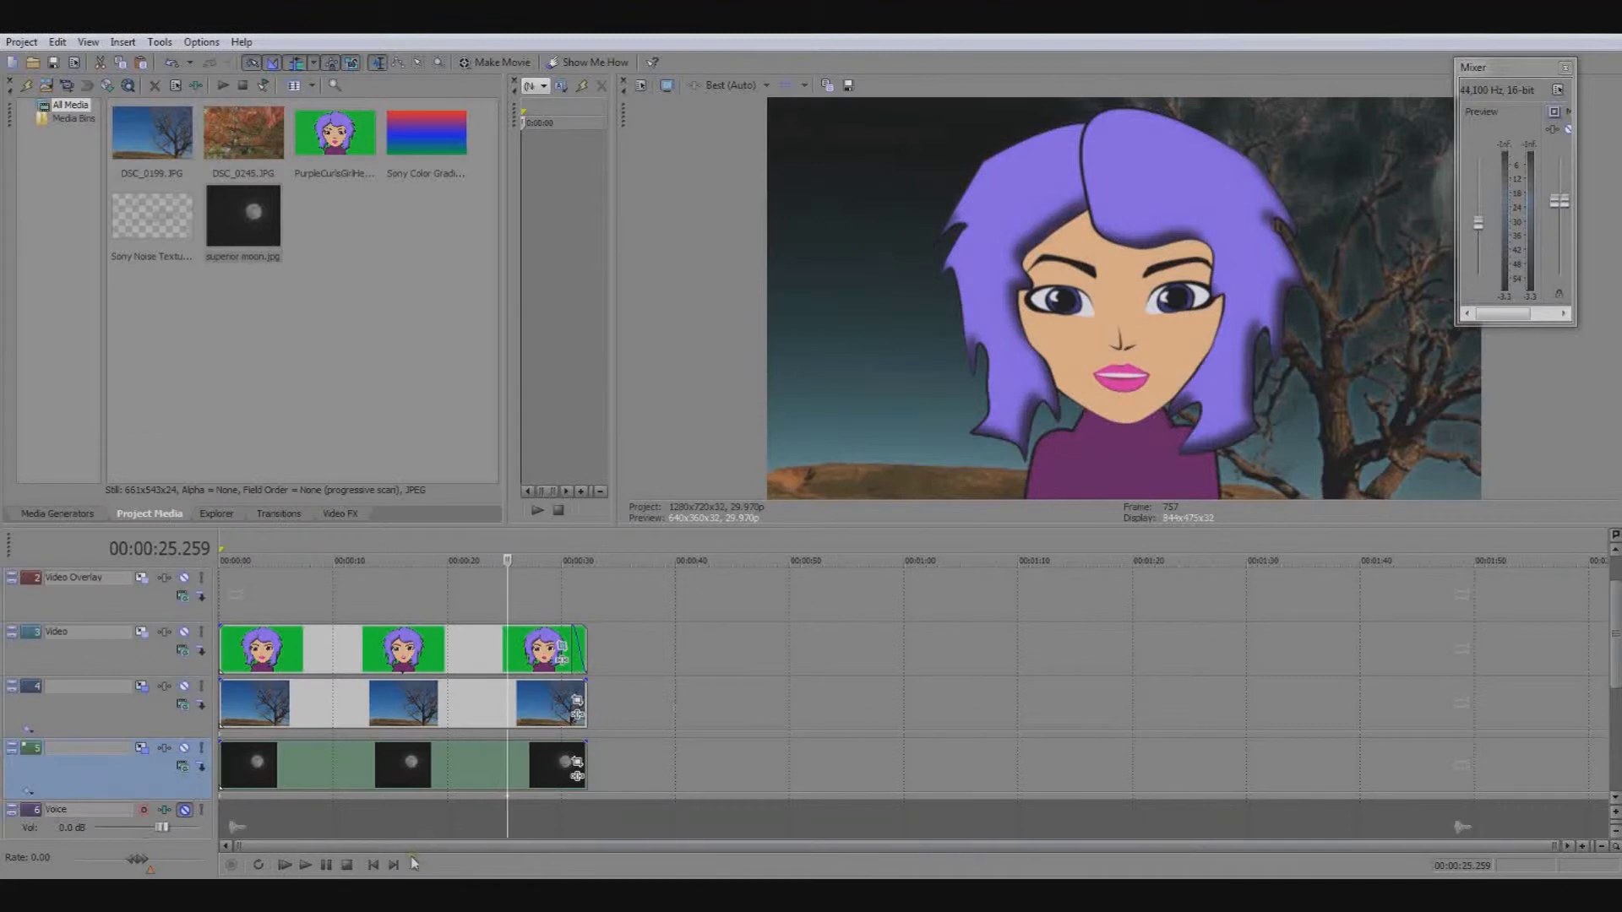
Add a Sony Noise Texture cloud clip between the tree and moon, stretched to 00:00:32, and preview
click(306, 866)
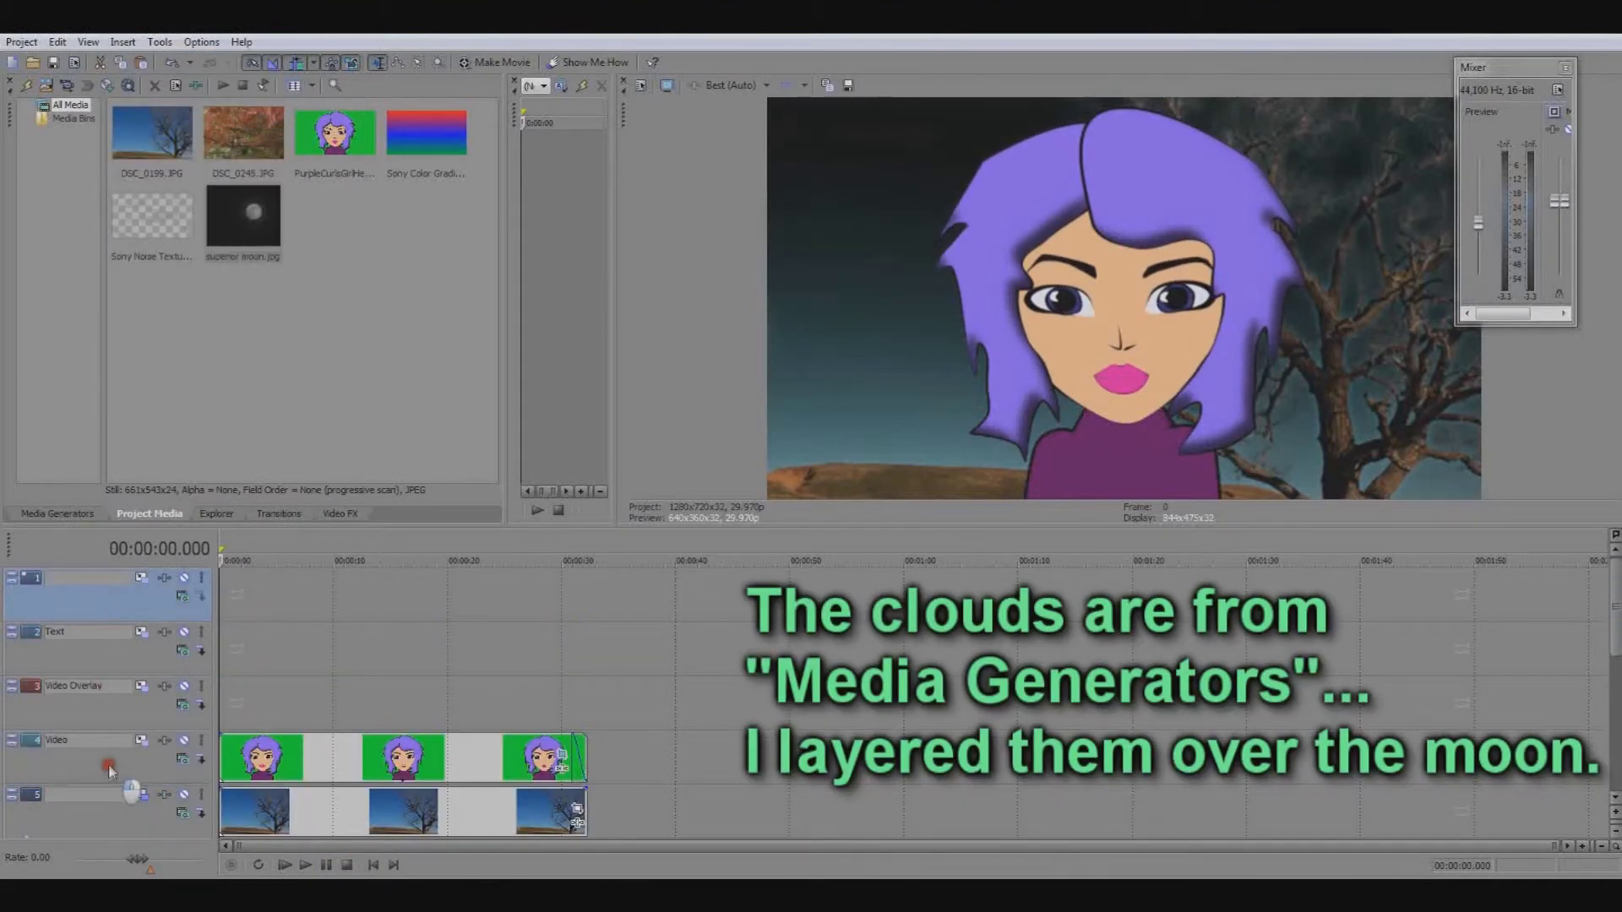
drag(110, 764, 110, 770)
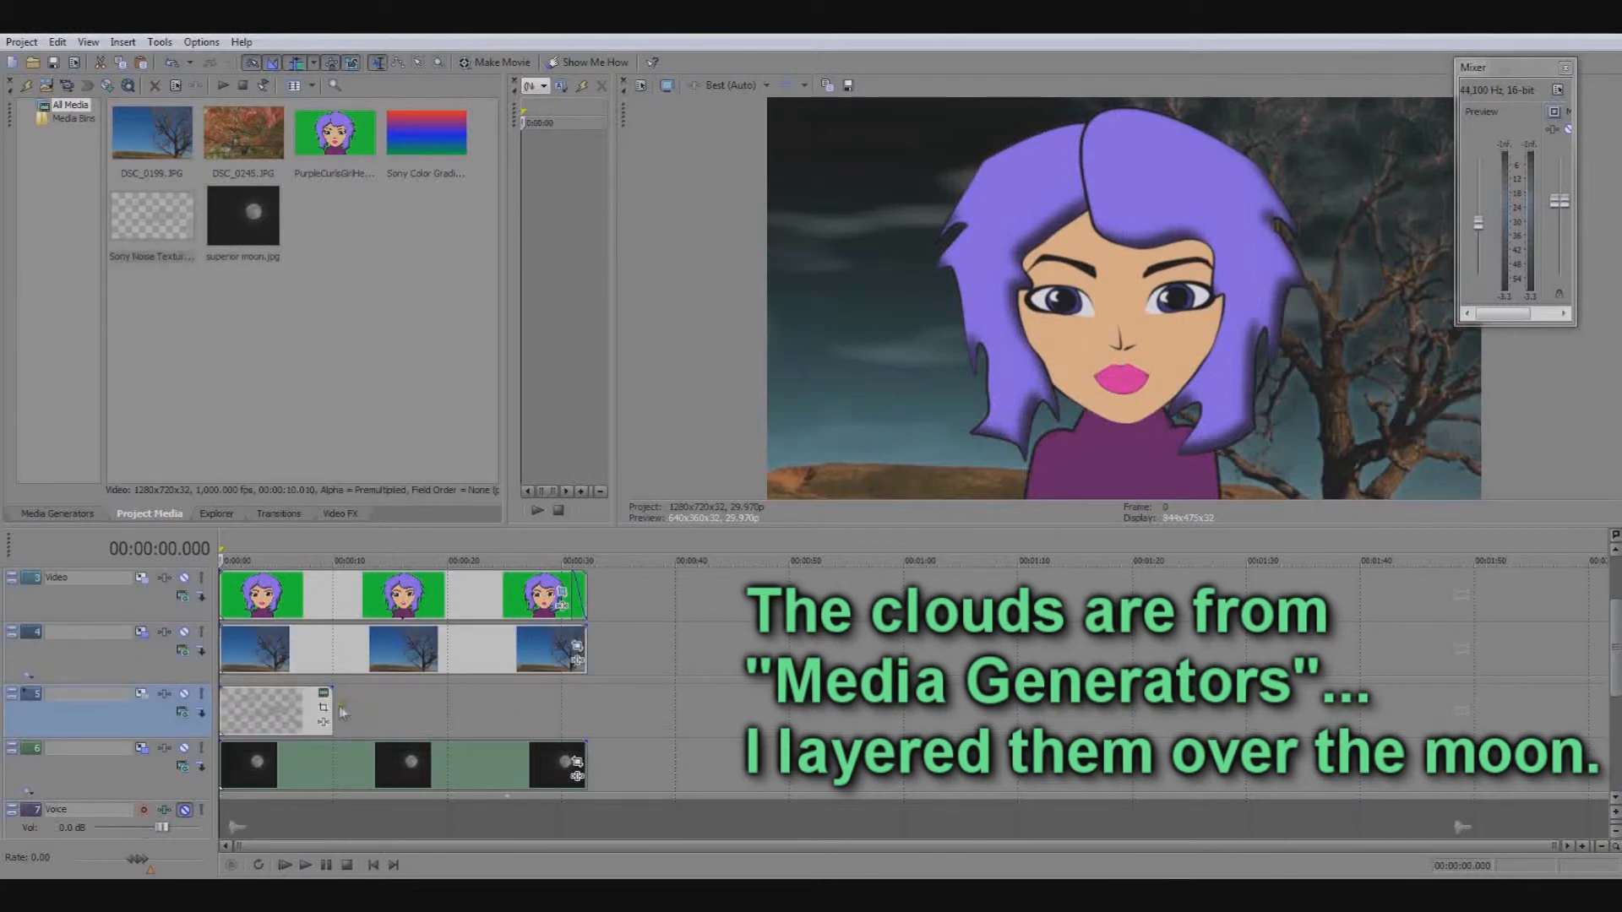
drag(342, 712, 604, 714)
key(space)
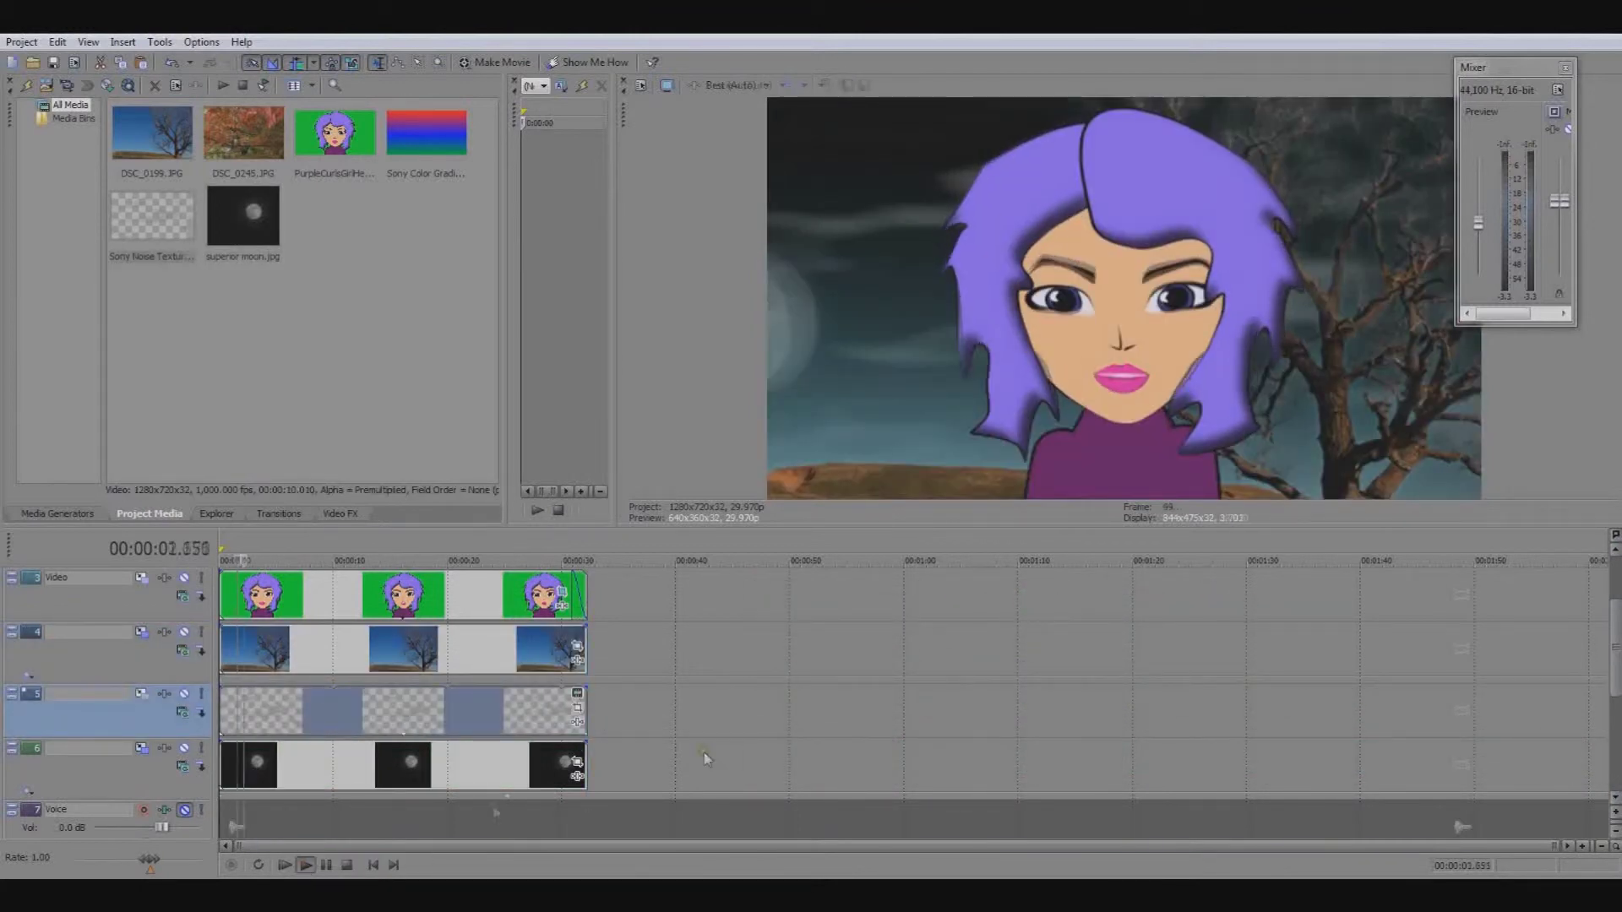